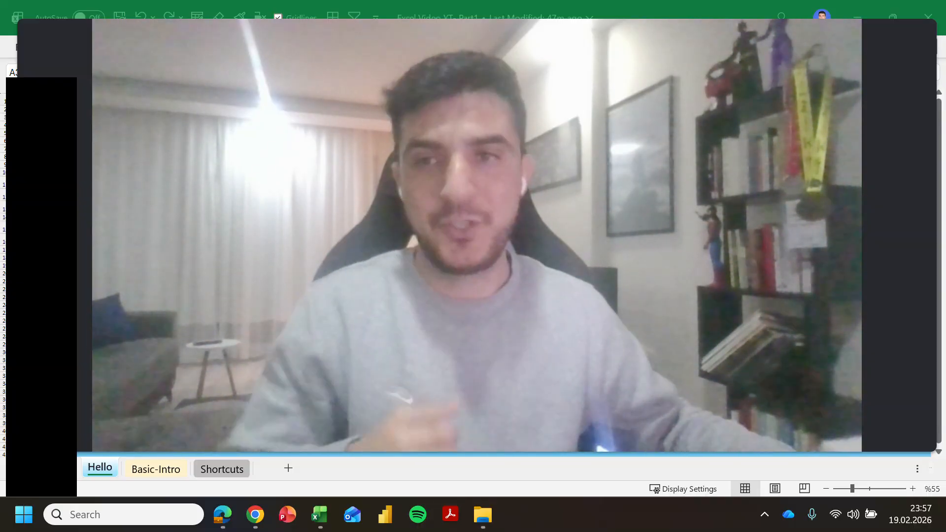
Step: Bring the workbook with the Excel Tips - Part 1 title sheet into focus and click a few cells
mouse_move(509, 442)
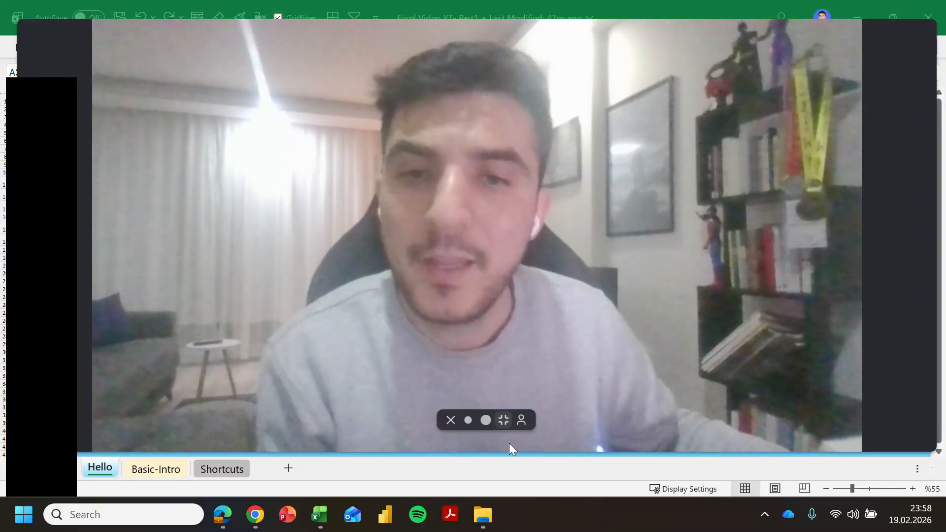
click(468, 420)
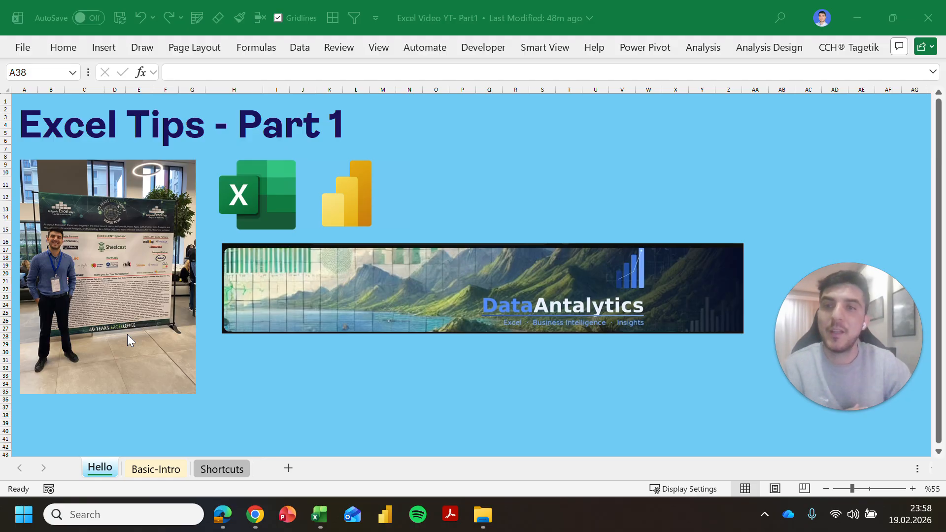
click(215, 387)
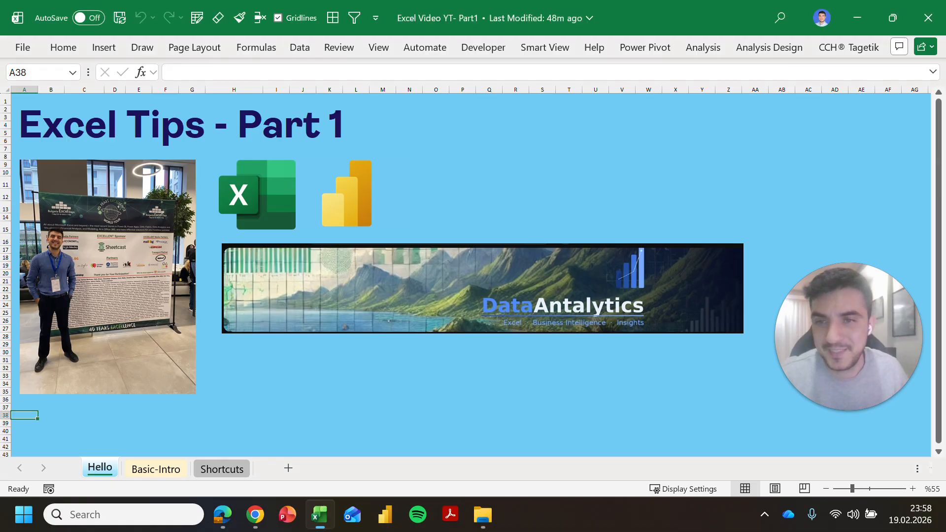
click(462, 360)
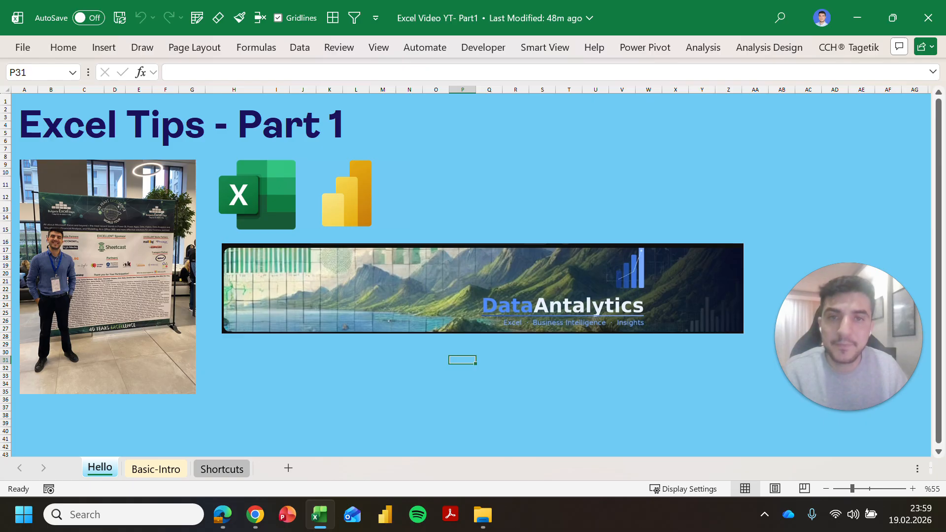
click(489, 227)
click(489, 165)
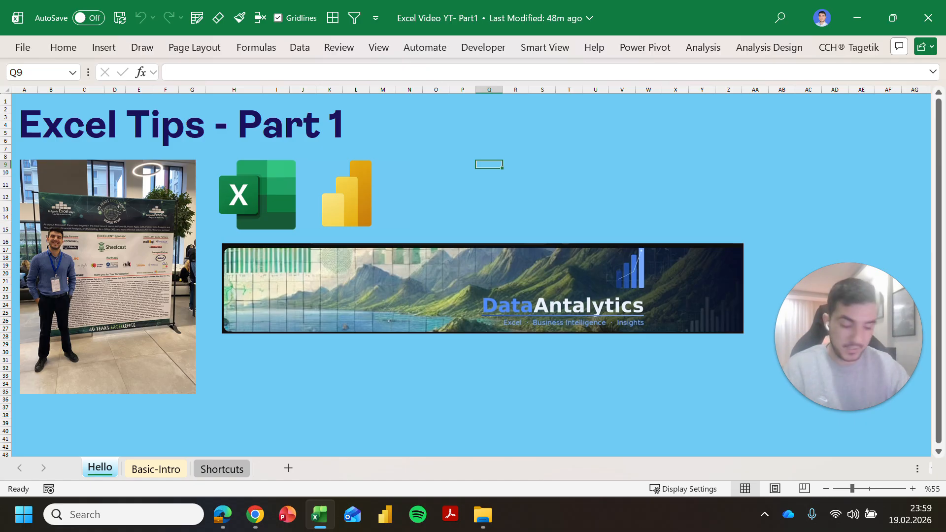
Step: Cycle through the worksheets, settle on Basic-Intro and select the Cities Total cell B12
key(ctrl+Page_Down)
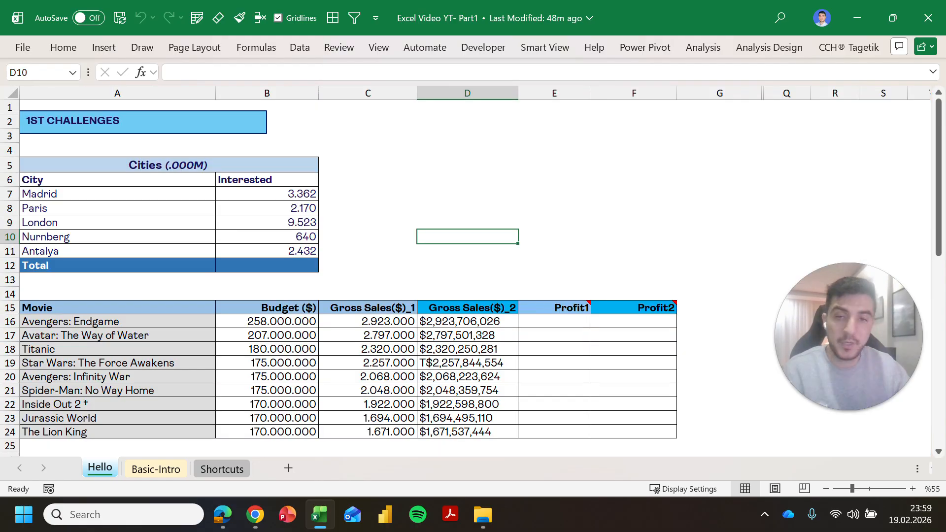
key(ctrl+Page_Down)
key(ctrl+Page_Up)
key(ctrl+Page_Up)
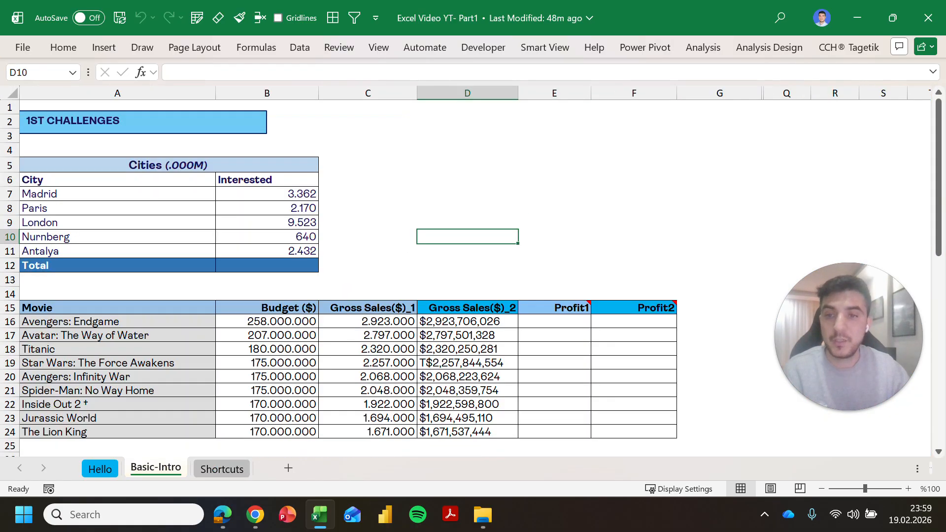
key(ctrl+Page_Down)
key(ctrl+Page_Down)
key(ctrl+Page_Up)
key(ctrl+Page_Up)
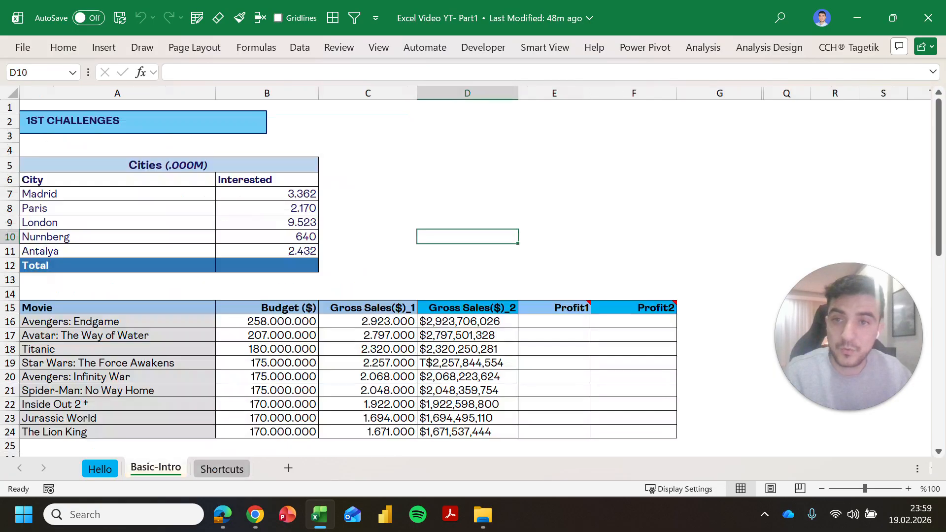
key(ctrl+Page_Down)
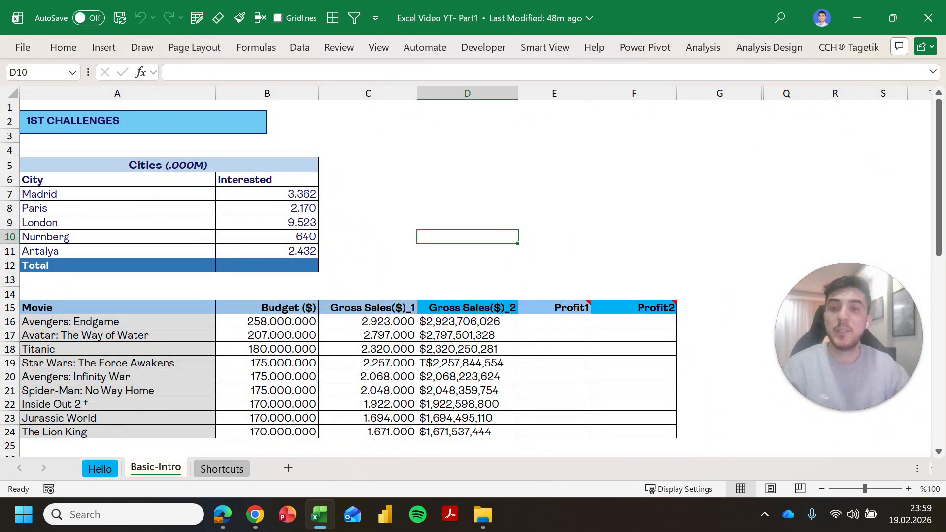
key(Left)
key(Left)
key(Left)
key(Right)
key(Down)
key(Down)
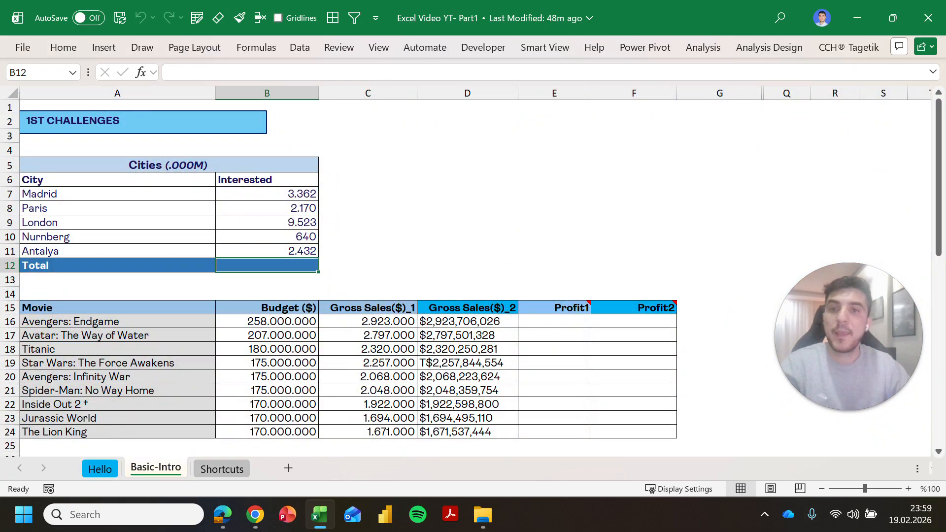
scroll(466, 278, down, 3)
scroll(465, 278, up, 3)
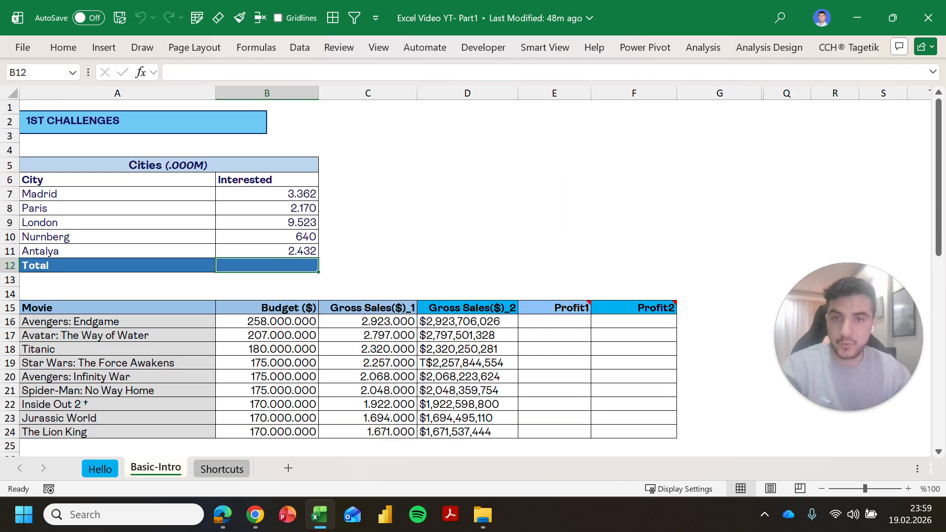
key(Up)
key(Up)
key(Up)
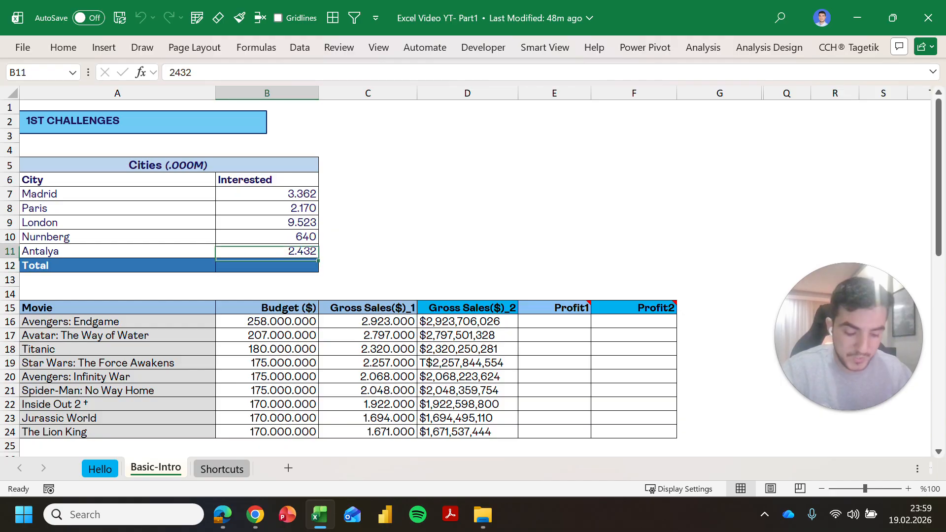
key(Down)
key(Down)
key(Down)
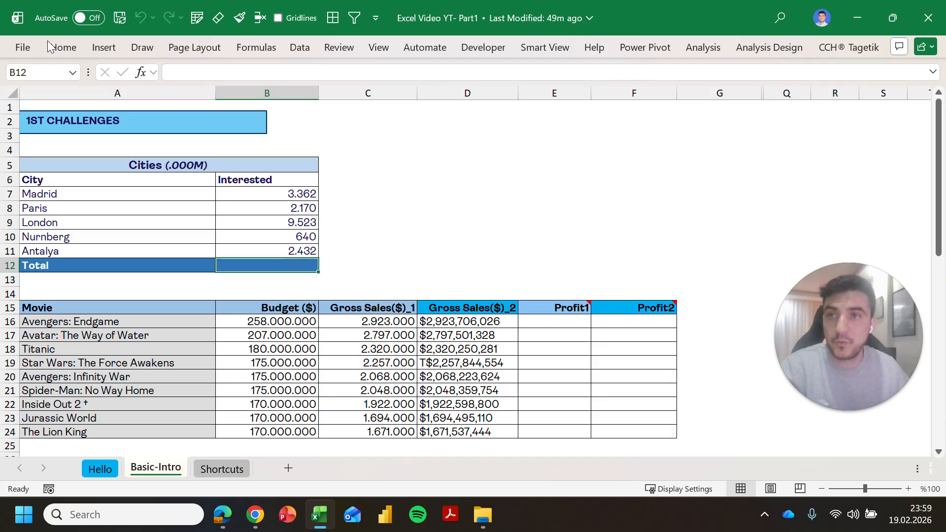
Step: Pin the ribbon and AutoSum B12 to =SUM(B7:B11), totalling 18.127, then verify the range
click(62, 48)
key(ctrl+F1)
click(256, 48)
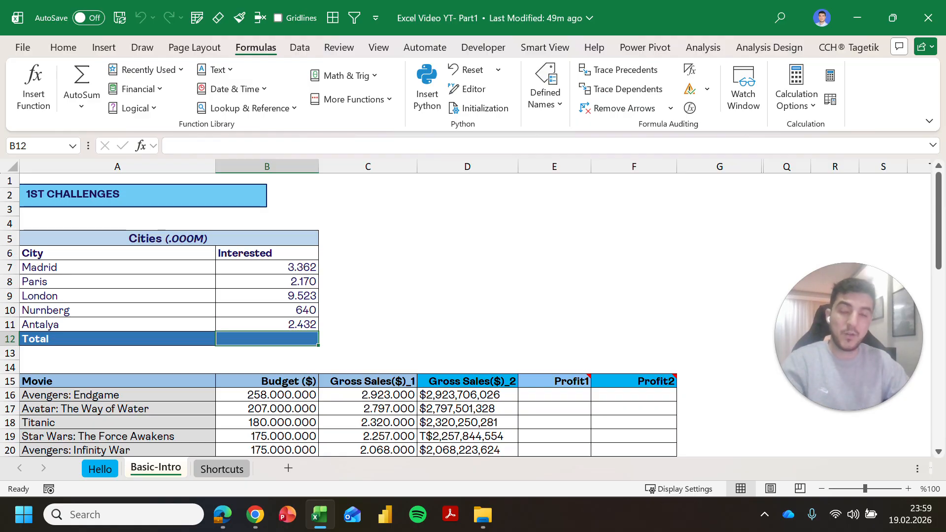
key(alt+equal)
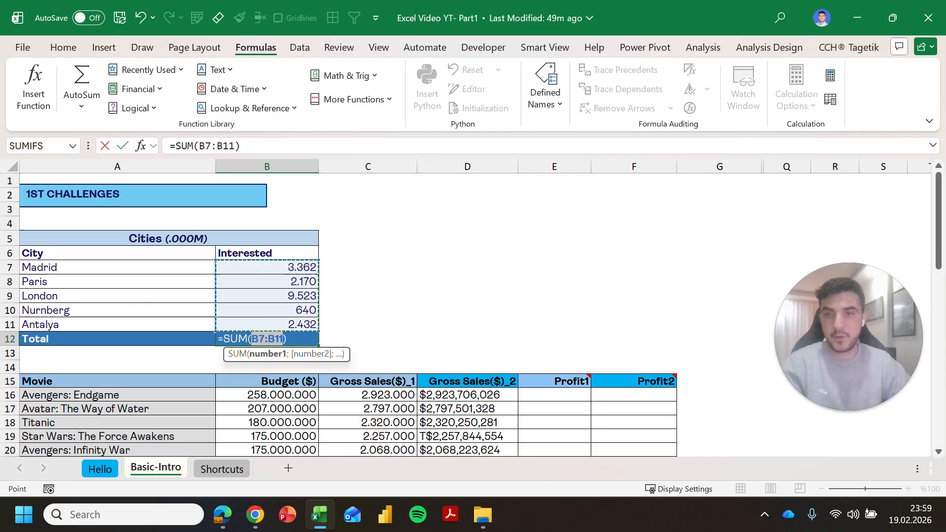
key(Return)
key(Up)
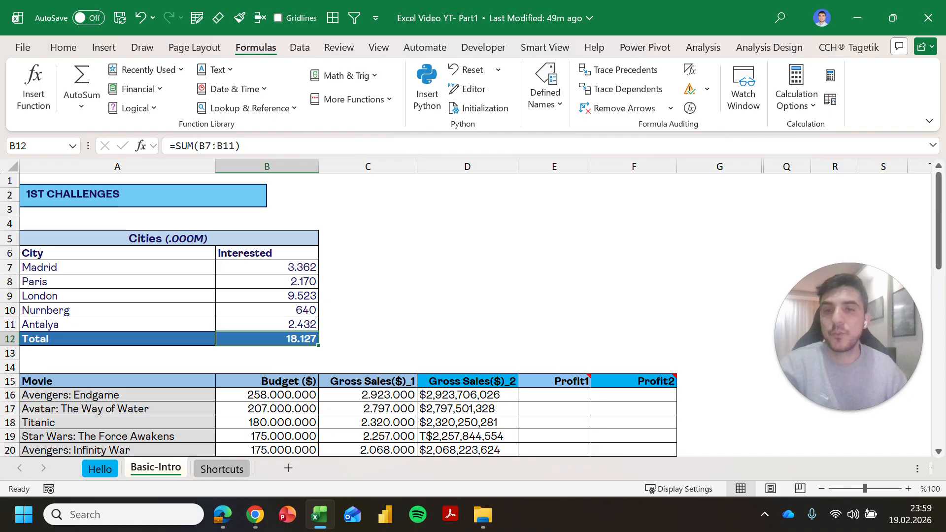
drag(296, 267, 306, 324)
click(345, 325)
scroll(305, 320, down, 1)
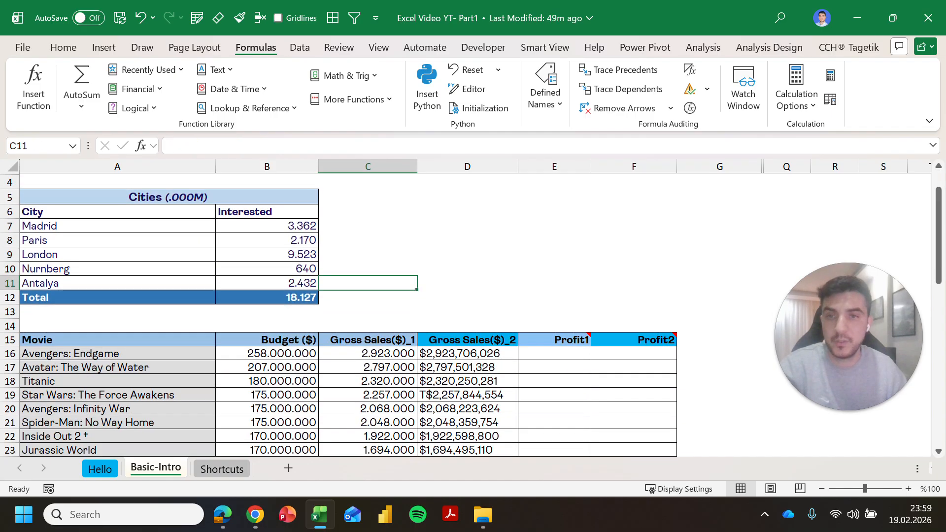
click(283, 298)
scroll(284, 298, down, 1)
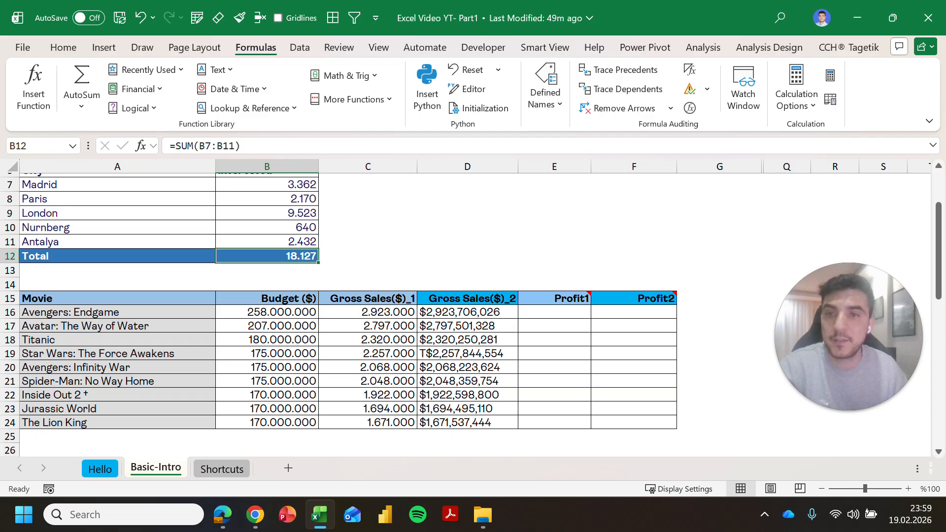
scroll(345, 315, up, 2)
scroll(345, 315, down, 2)
scroll(345, 315, up, 1)
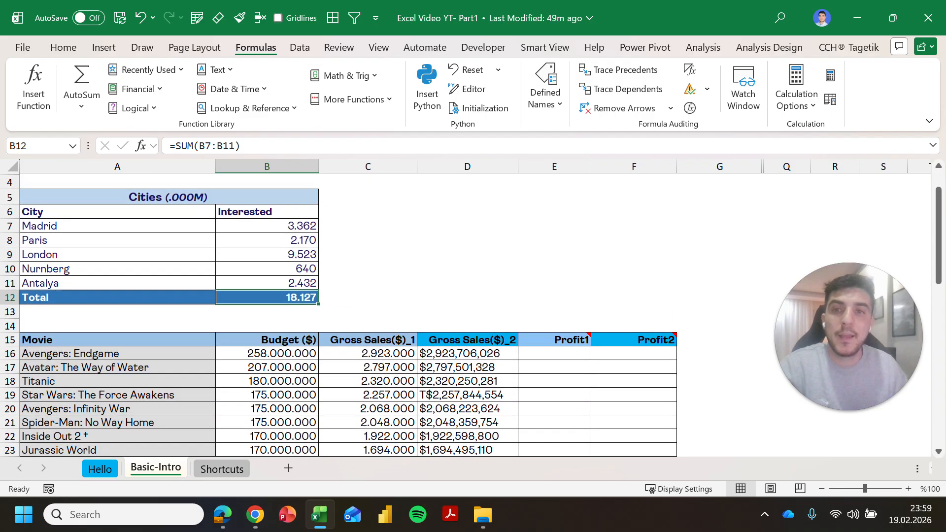
click(368, 255)
click(367, 283)
click(367, 311)
click(467, 326)
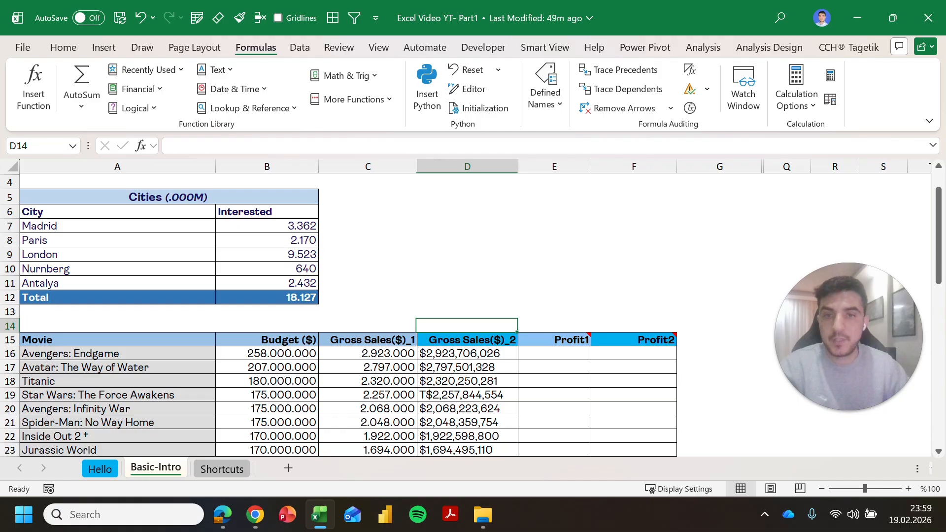
key(Down)
key(Down)
key(Down)
key(Down)
key(Down)
key(Down)
key(Down)
key(Down)
key(Down)
key(Down)
key(Right)
key(Down)
key(Down)
key(Up)
key(Left)
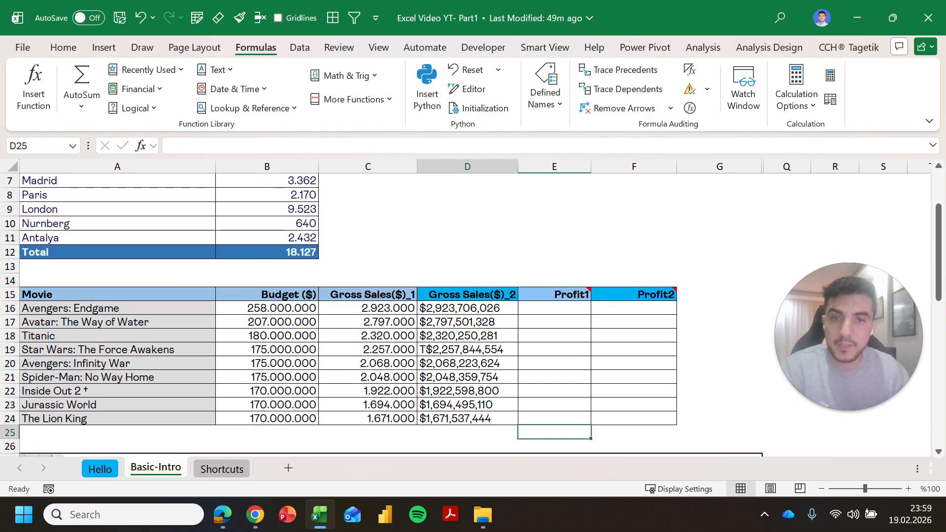
key(Up)
scroll(345, 315, down, 1)
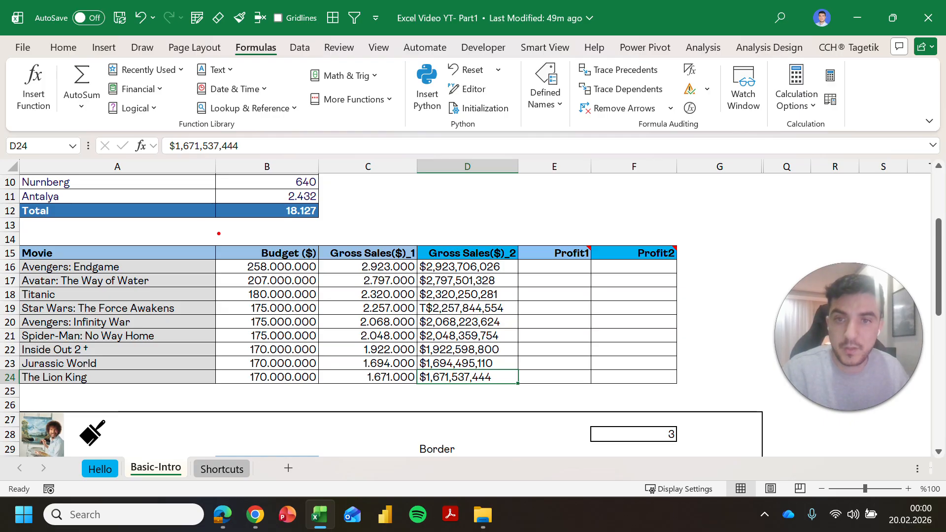
mouse_move(213, 232)
mouse_down()
mouse_move(527, 342)
mouse_move(527, 392)
mouse_up()
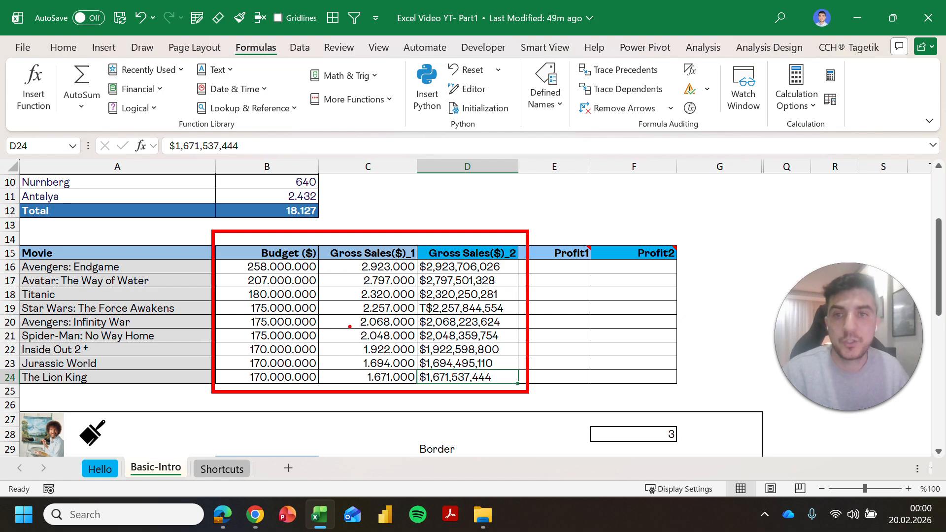
drag(350, 315, 240, 354)
drag(485, 347, 259, 351)
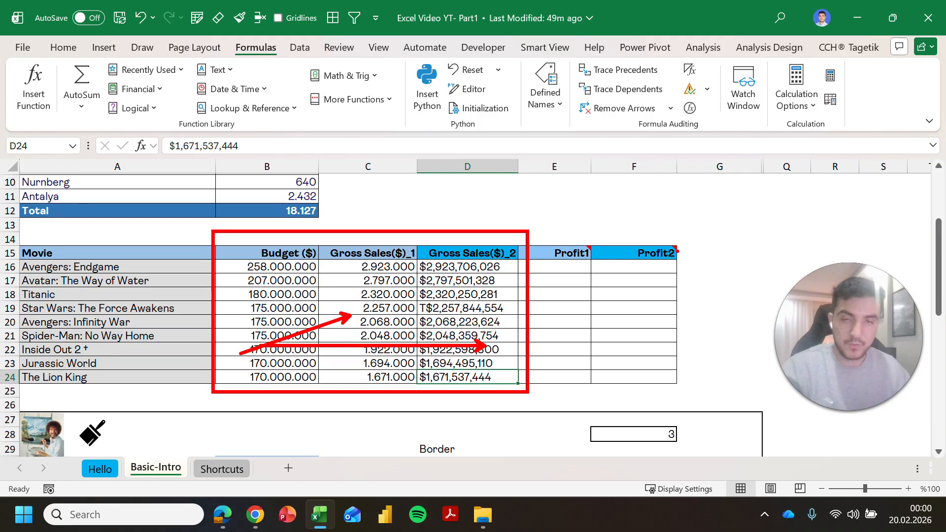
key(Escape)
Step: Enter a Budget minus Gross Sales($)_2 formula in E16 and inspect the text-style D16 value
drag(673, 252, 566, 254)
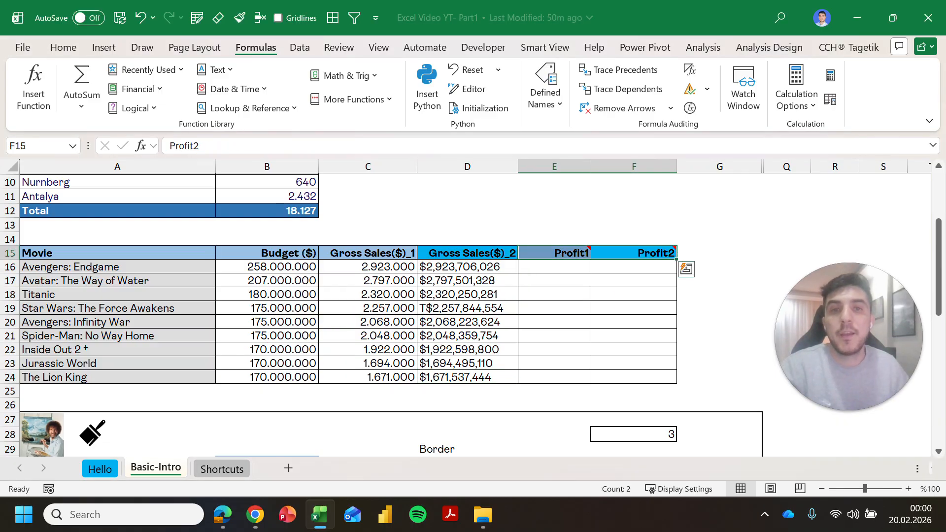
click(555, 280)
key(Up)
text(=)
key(Left)
key(Left)
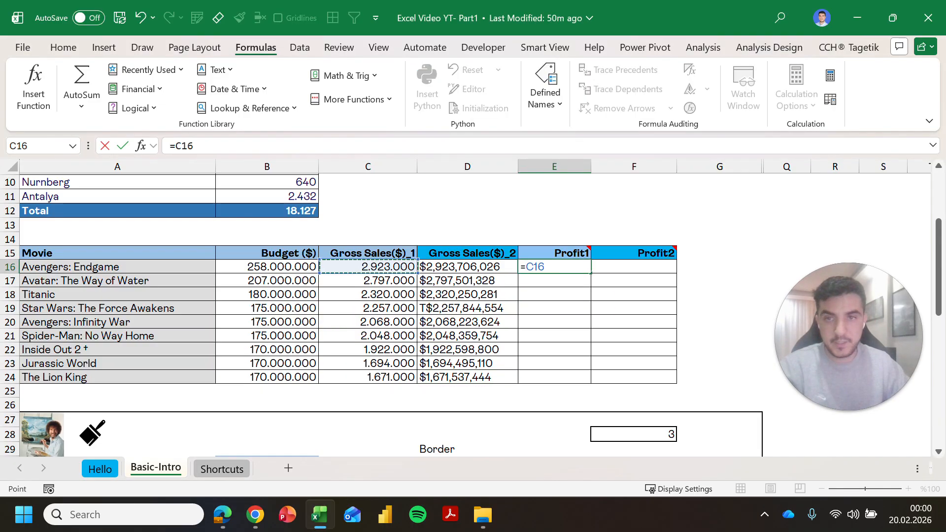
key(Left)
text(-)
key(Left)
key(Left)
key(Right)
key(Return)
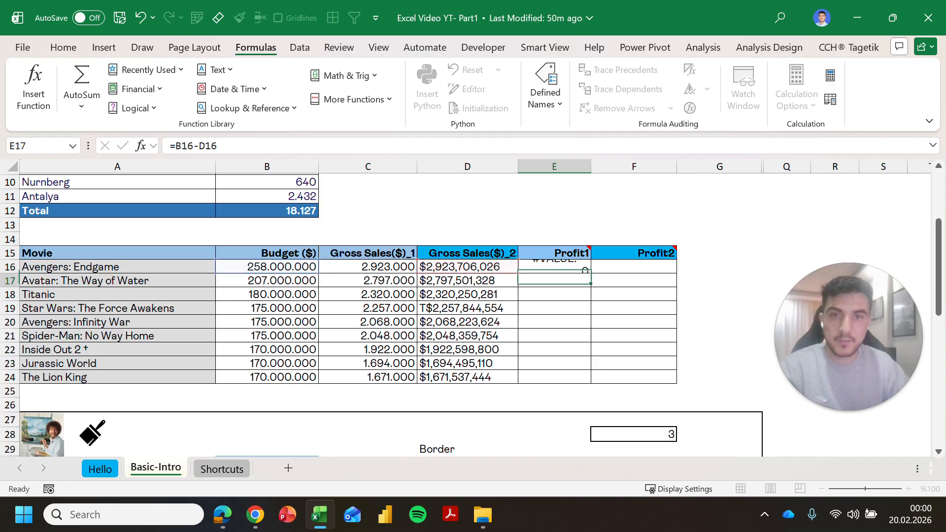
key(Left)
key(Up)
key(F2)
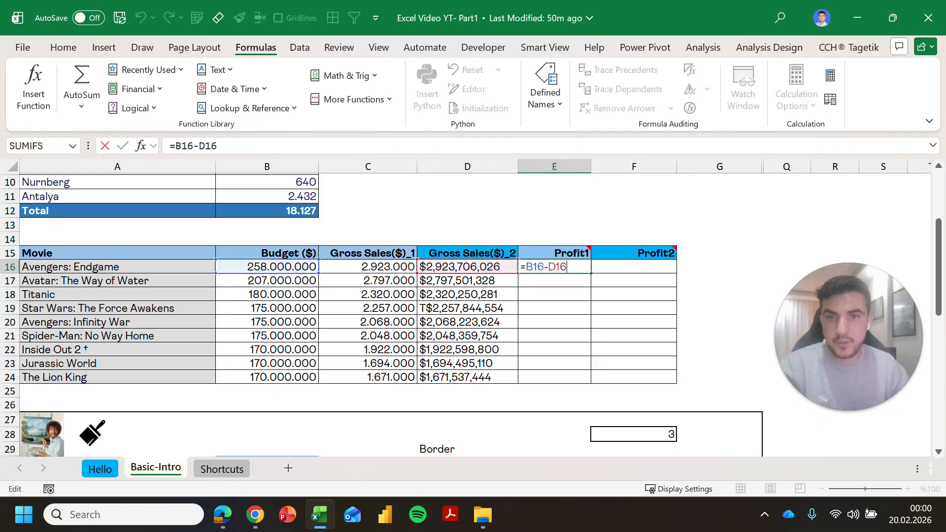
key(Escape)
Step: Rewrite E16 as Budget minus Gross Sales($)_1 for the first movie
text(=)
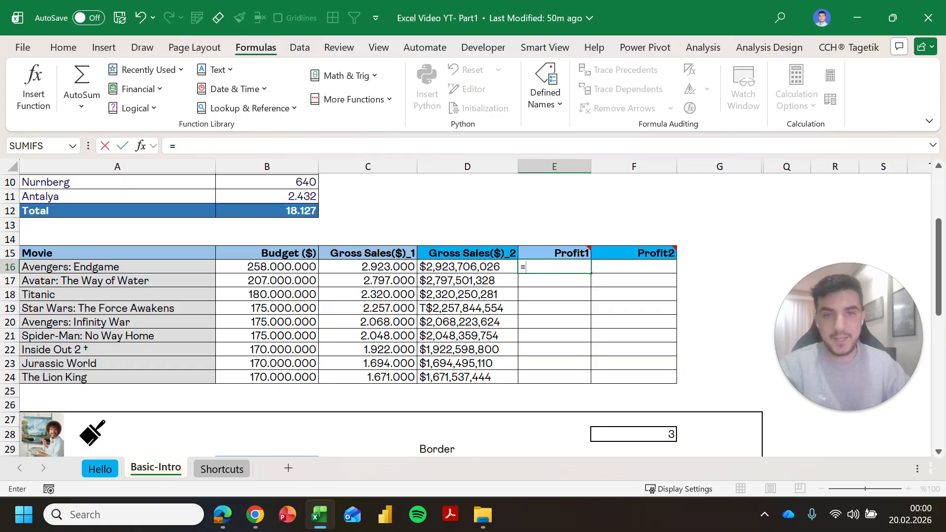
key(Left)
key(Left)
key(Left)
text(-)
key(Left)
key(Left)
key(ctrl+Return)
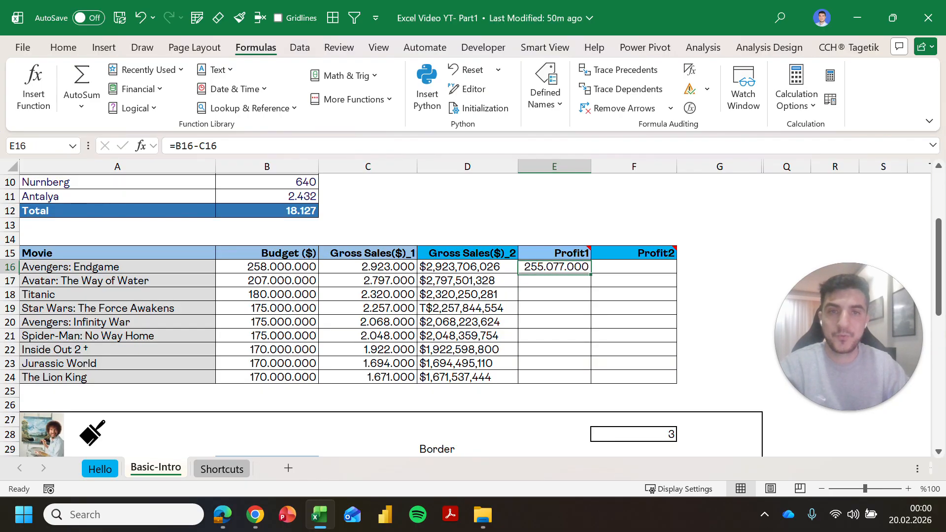
key(Left)
key(Right)
key(Left)
Step: Fill the Profit1 formula down E16:E24, giving 255.077.000 through 168.329.000
key(ctrl+Down)
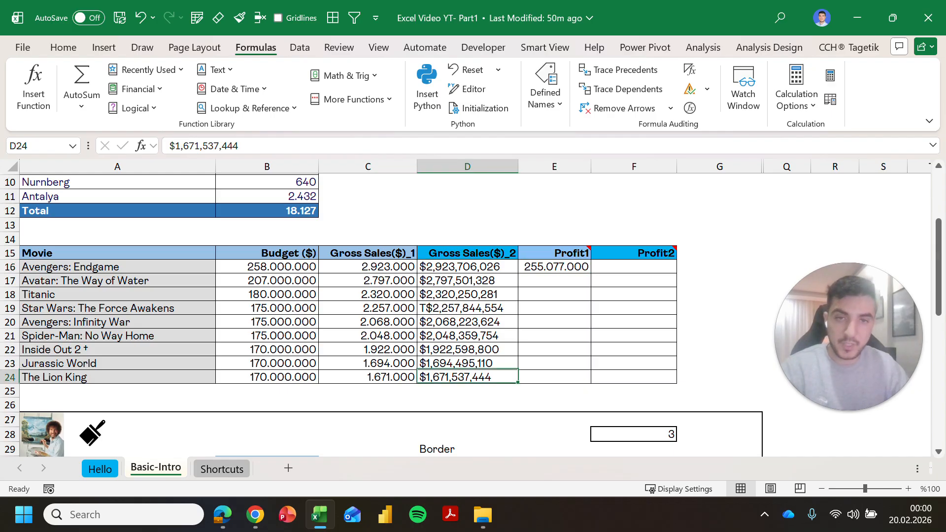
key(Right)
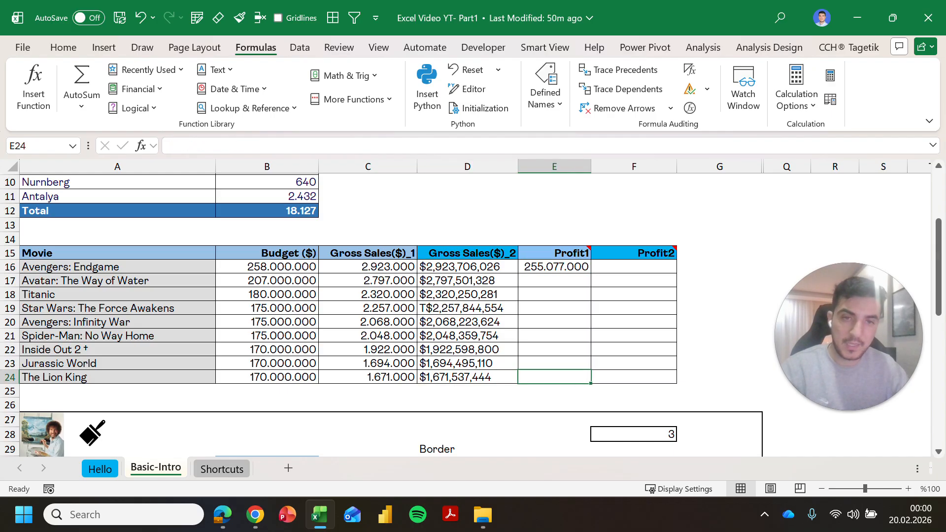
key(ctrl+shift+Up)
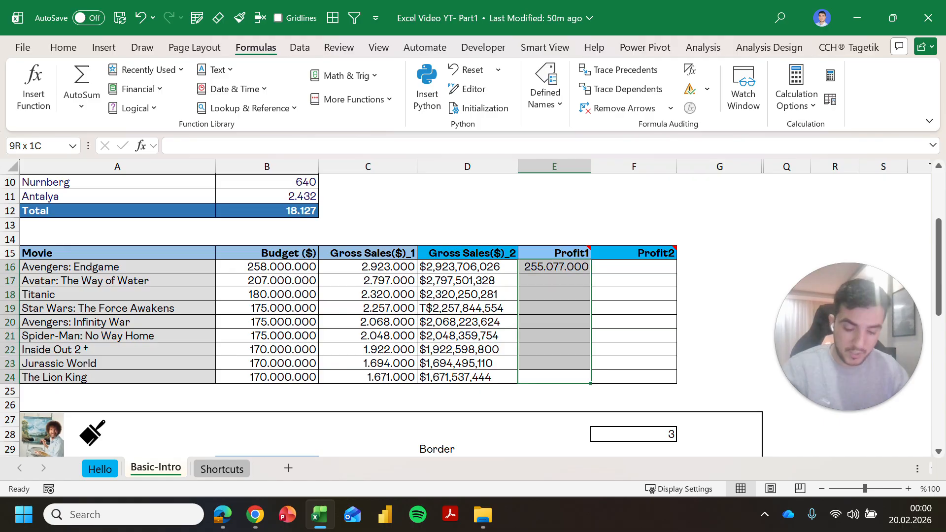
key(ctrl+d)
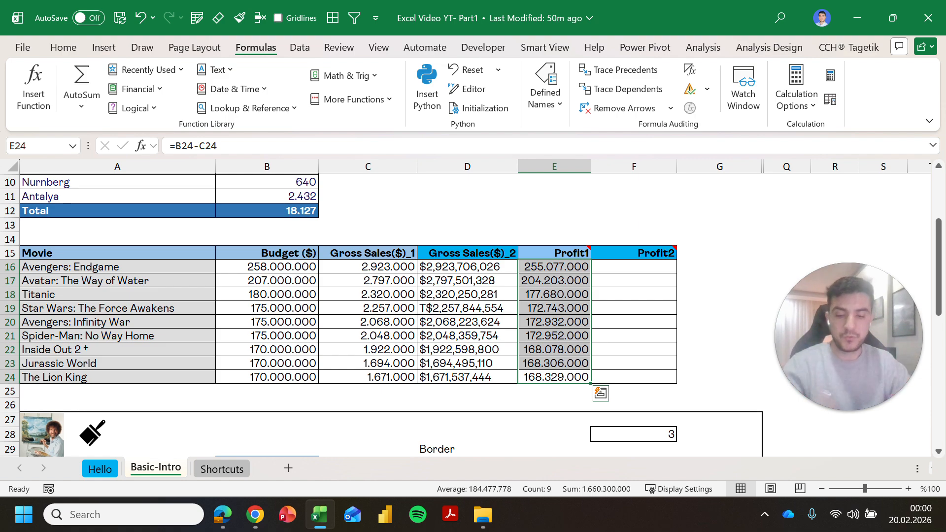
key(Up)
key(Up)
key(Up)
key(Up)
key(Up)
key(Up)
key(Up)
key(Up)
key(Right)
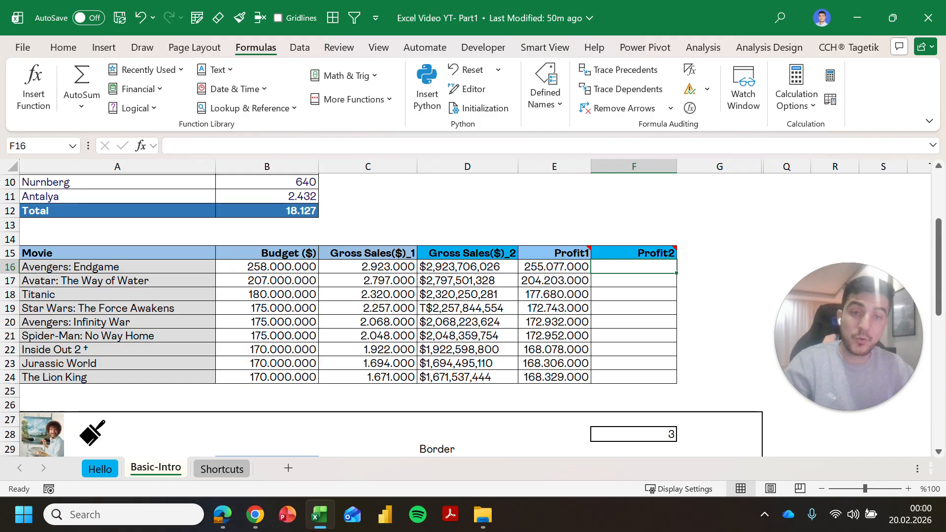
Step: Enter =C16-D16 in F16 and compare it with the Profit1 formula
text(=C16-D16)
key(ctrl+Return)
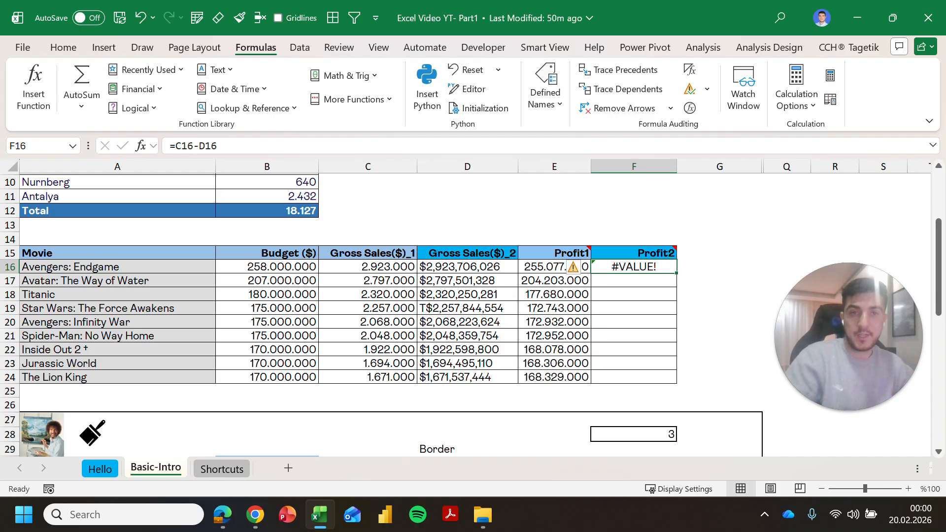
key(Left)
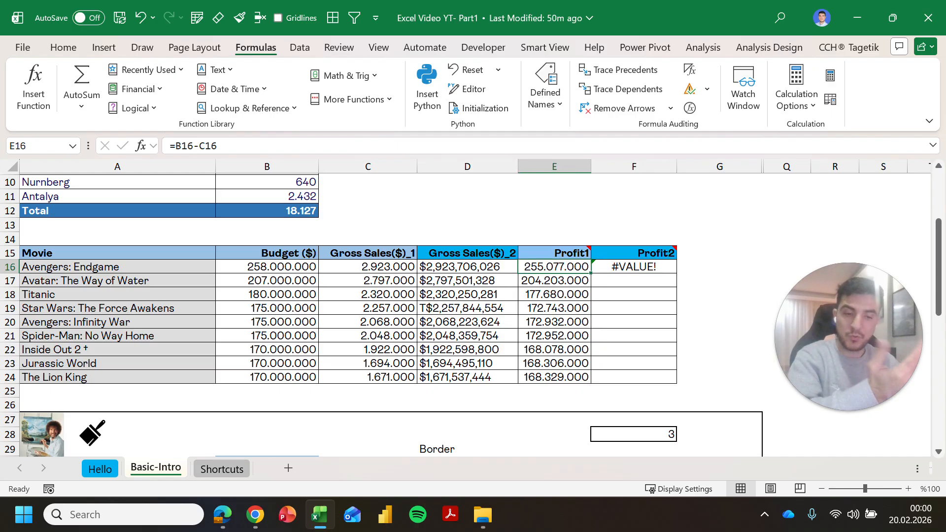
key(Right)
key(Left)
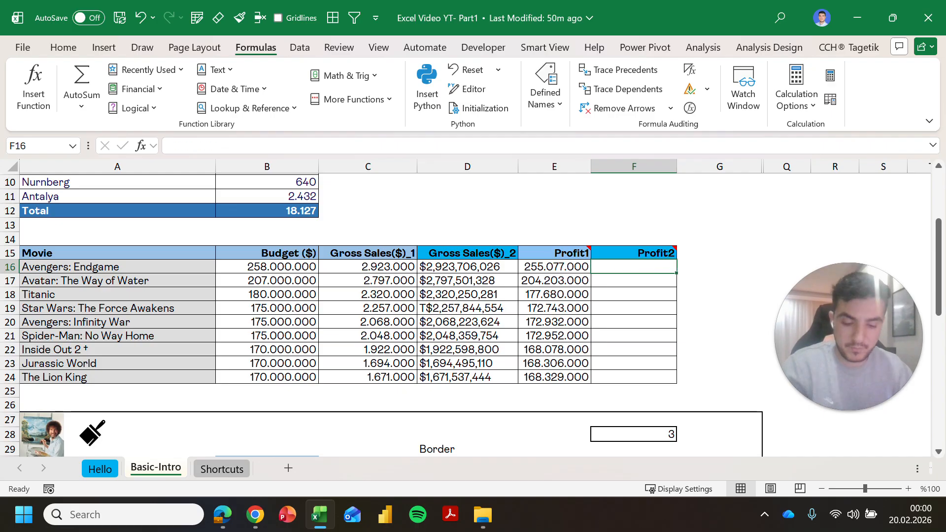
key(Right)
key(F2)
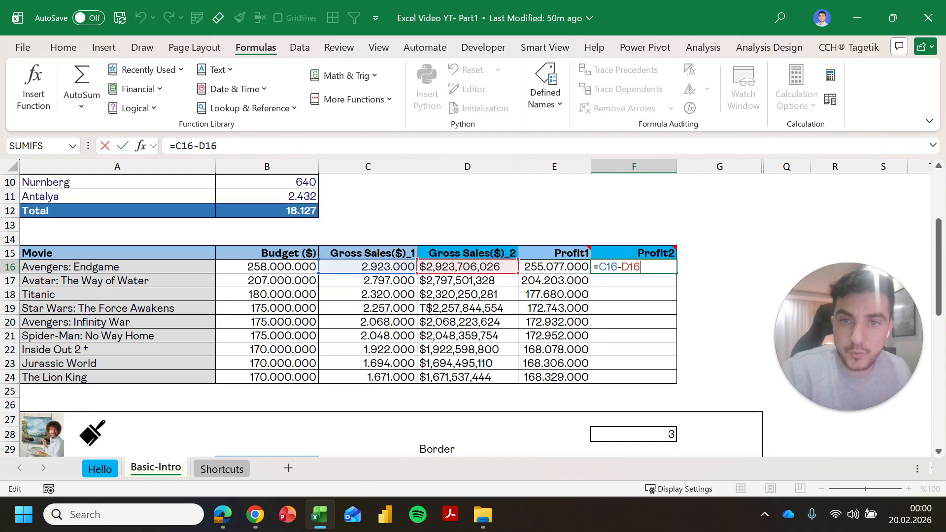
click(215, 146)
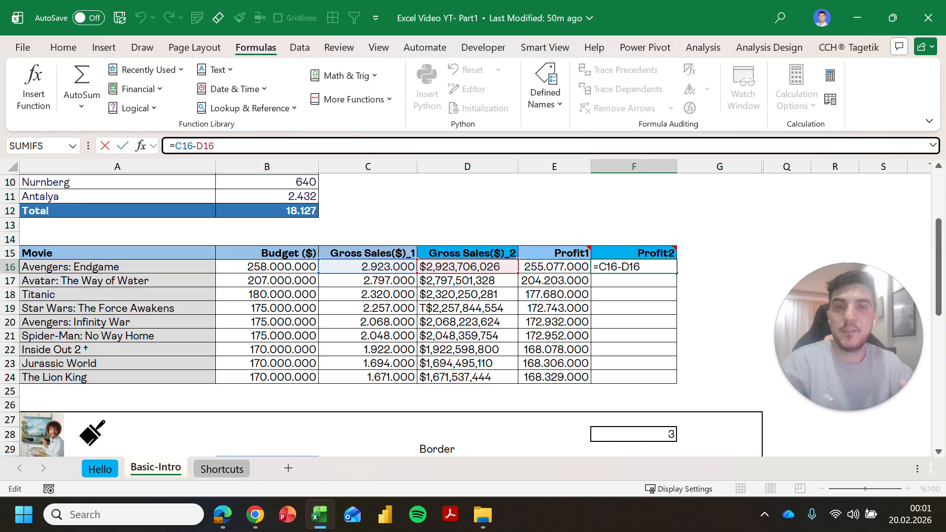
key(ctrl+Return)
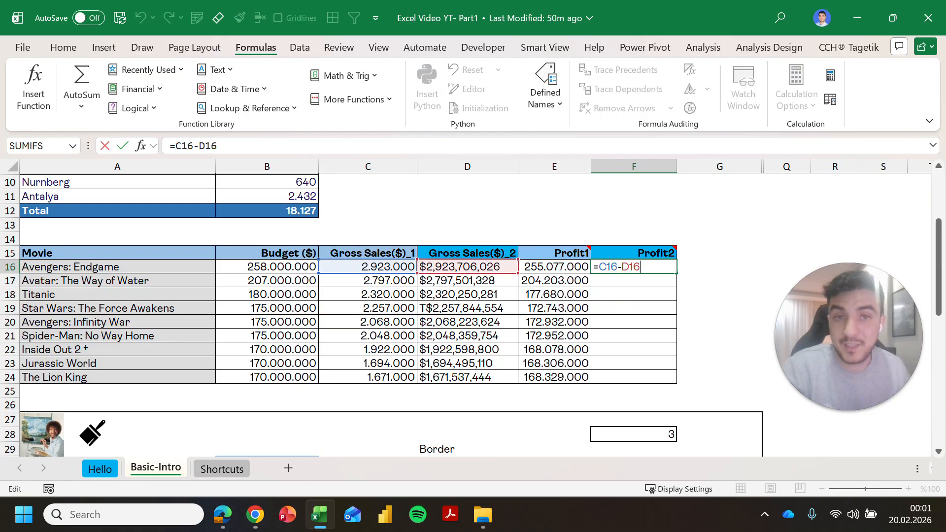
Step: Rewrite F16 as =B16-D16, Budget minus Gross Sales($)_2
key(Delete)
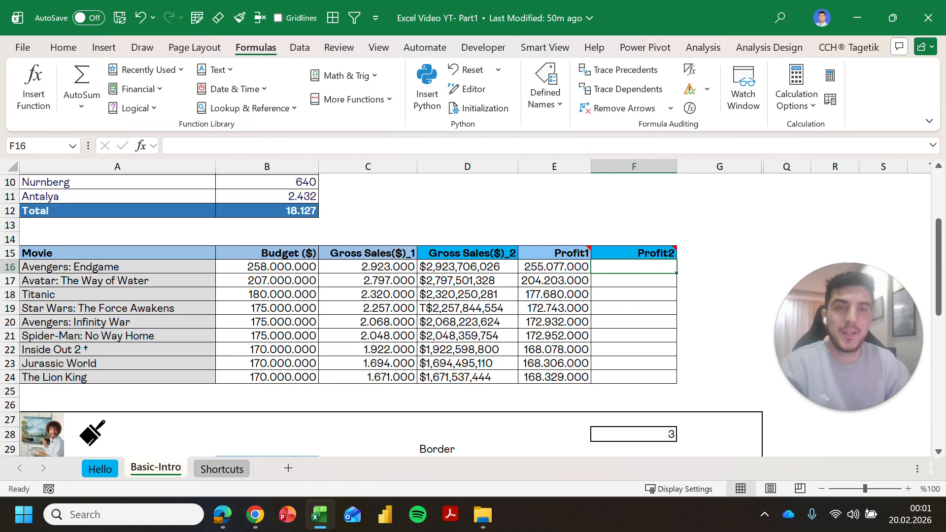
text(=)
key(Left)
key(Left)
key(Left)
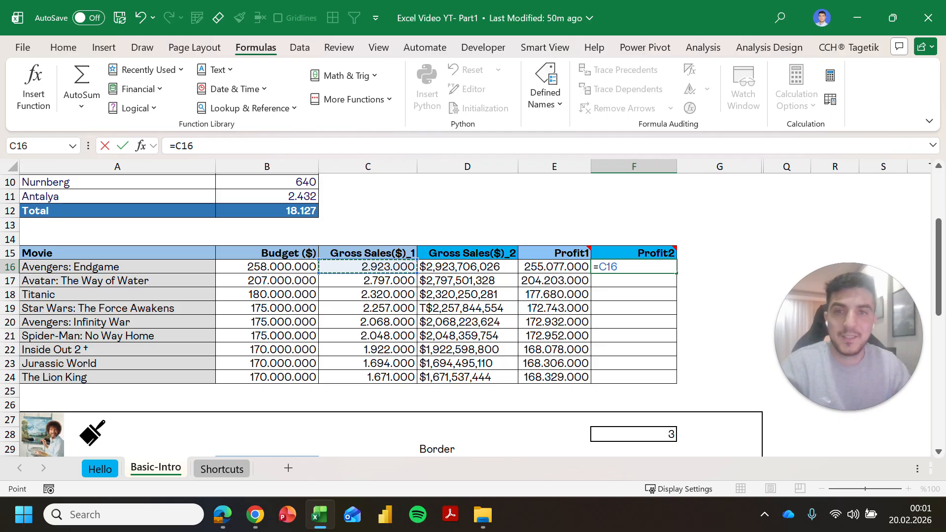
key(Left)
key(Left)
key(Right)
key(Right)
key(Left)
text(-)
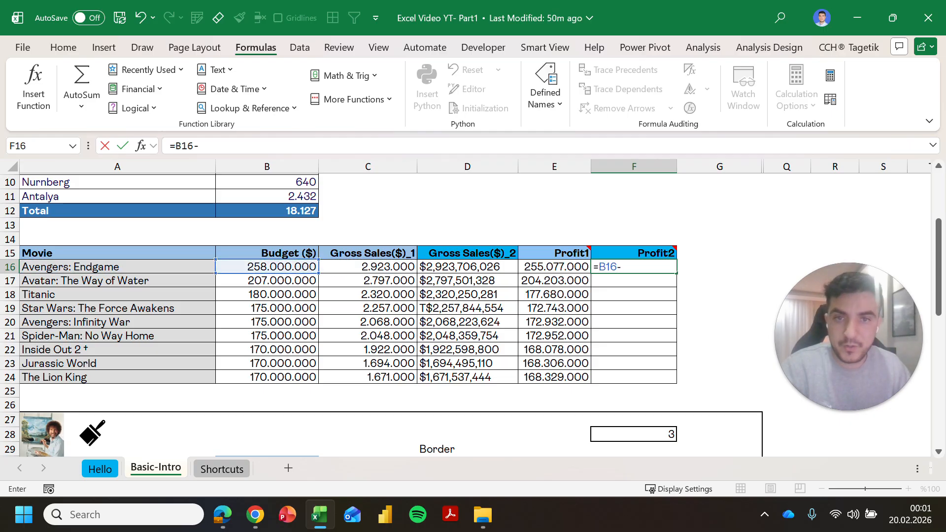
key(Left)
key(Left)
key(Return)
Step: Fill =B16-D16 down F16:F24, every movie row returning #VALUE!
key(Up)
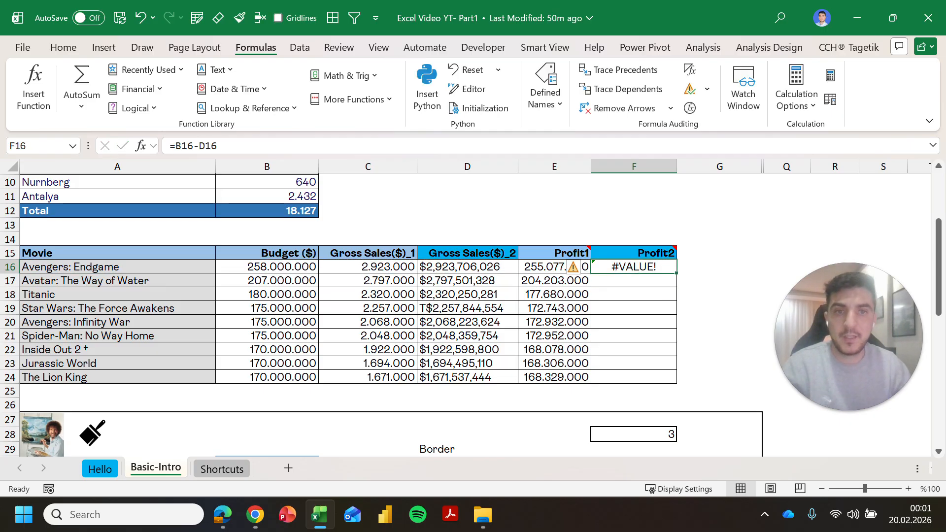
key(Left)
key(ctrl+Down)
key(Right)
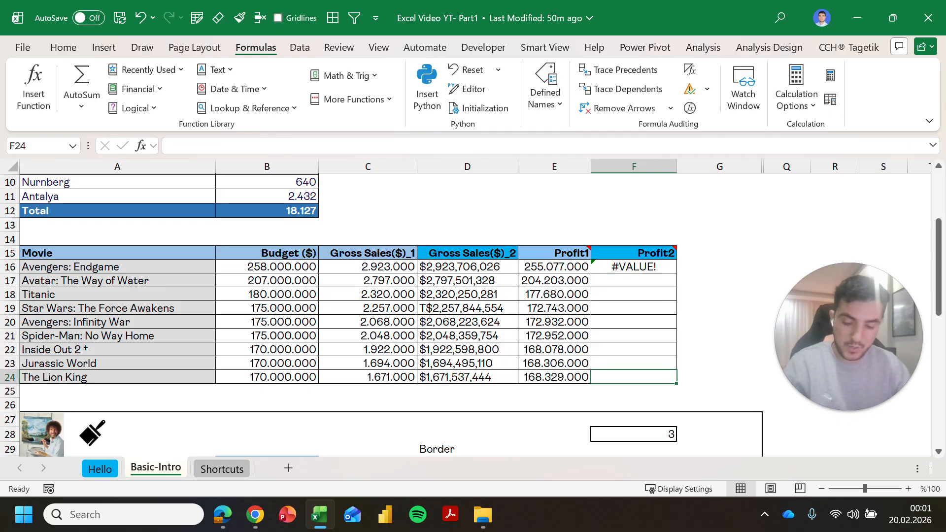
key(ctrl+shift+Up)
key(ctrl+d)
key(Up)
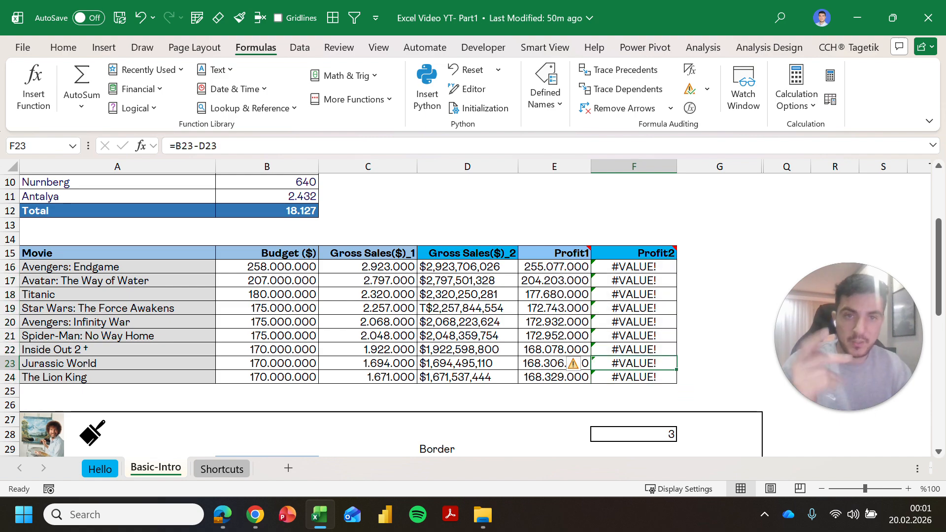
click(467, 225)
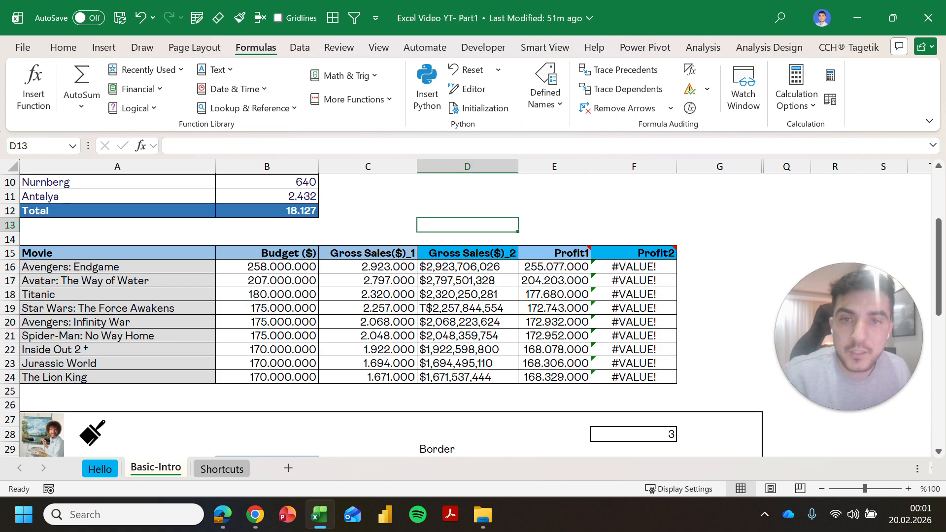
click(467, 266)
key(Left)
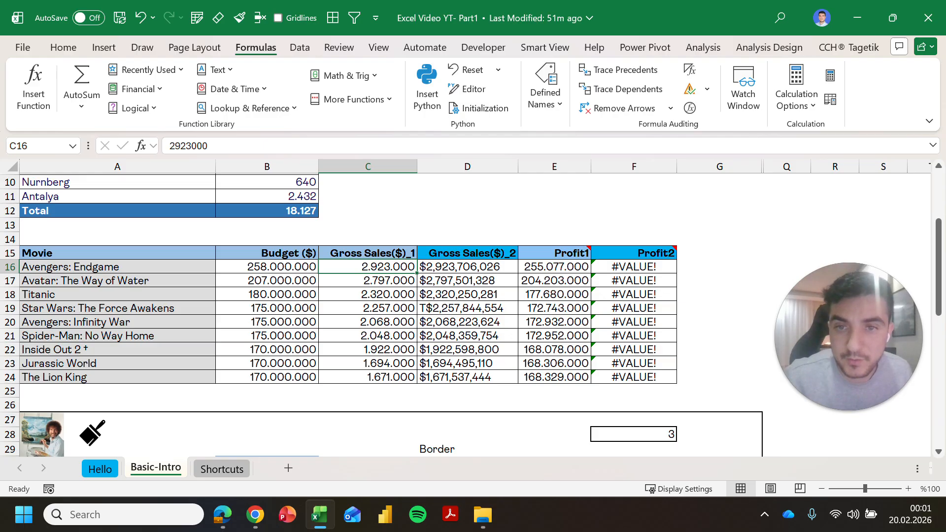
click(467, 267)
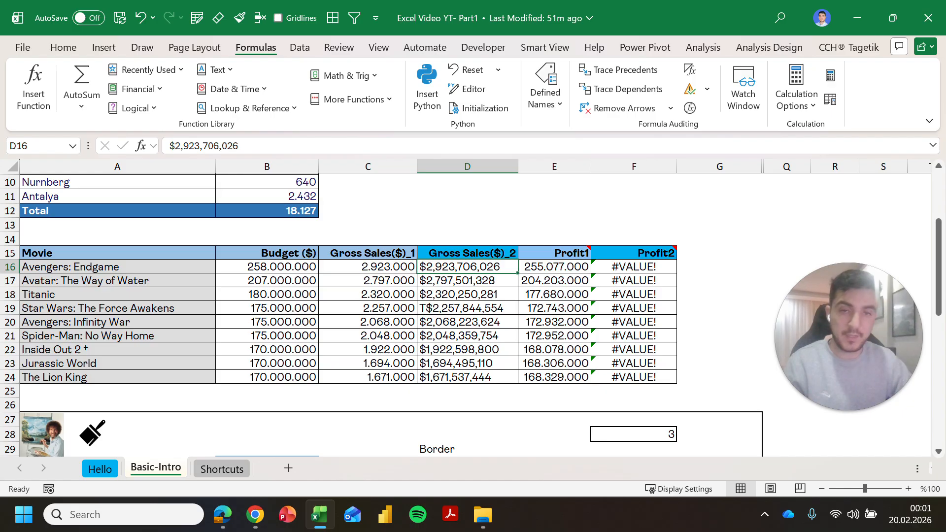
Step: Replace every comma with a dot in the Gross Sales($)_2 values D16:D24
key(ctrl+shift+Down)
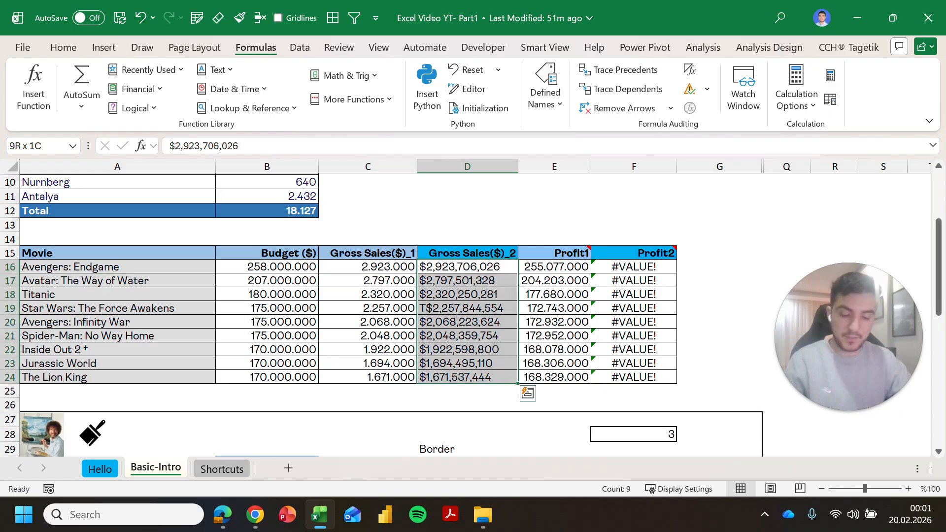
key(ctrl+g)
key(Escape)
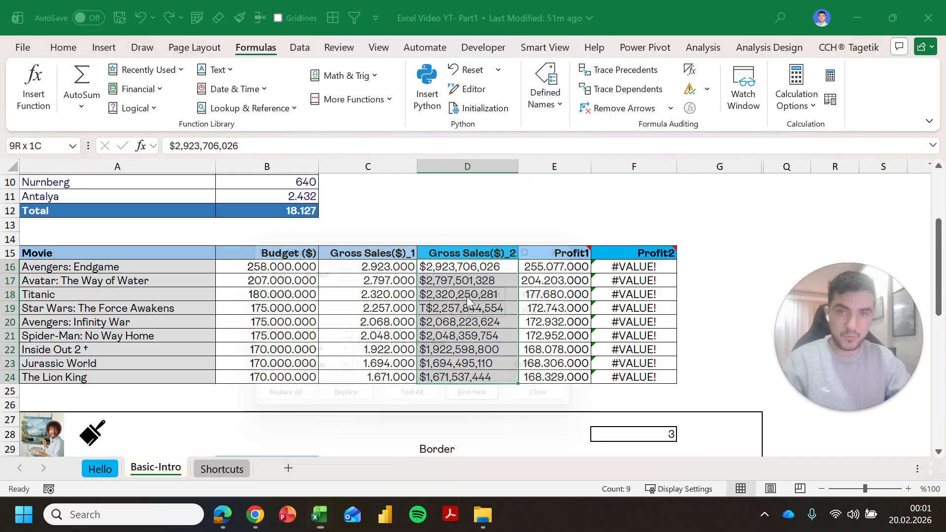
key(ctrl+h)
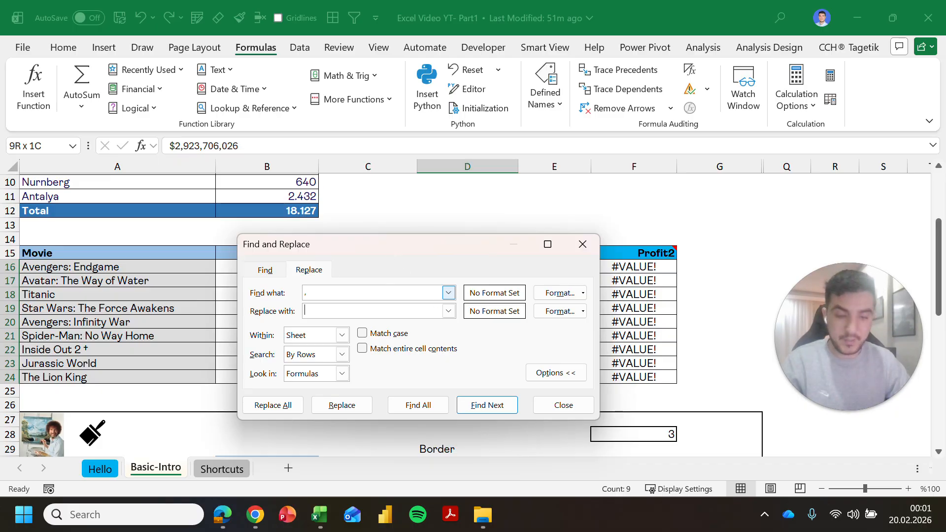
click(271, 406)
click(494, 299)
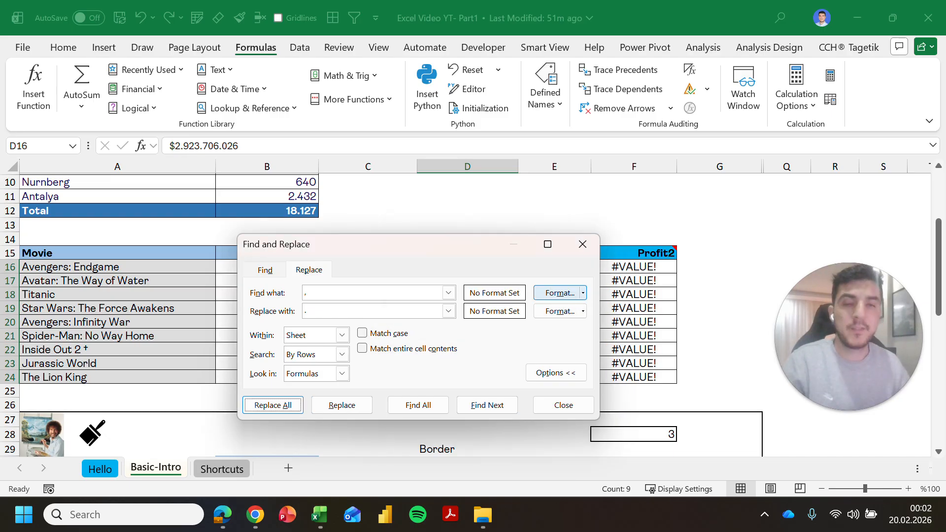
key(Escape)
Step: Check the Profit2 column, then reselect the Gross Sales($)_2 values D16:D24
key(Up)
key(Down)
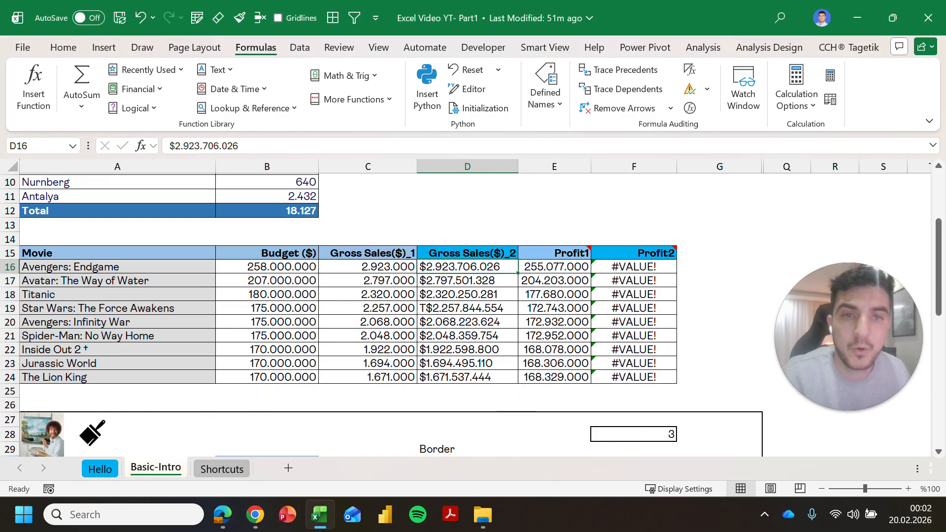
drag(634, 253, 634, 376)
drag(467, 266, 467, 363)
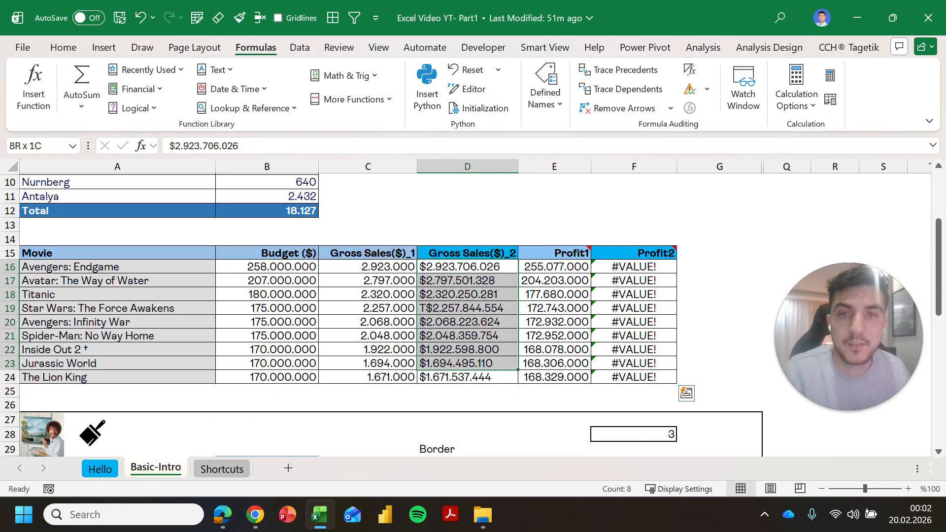
key(shift+Down)
key(Down)
key(Up)
key(shift+Down)
key(shift+Down)
key(shift+Down)
key(shift+Down)
key(shift+Down)
key(shift+Down)
key(shift+Down)
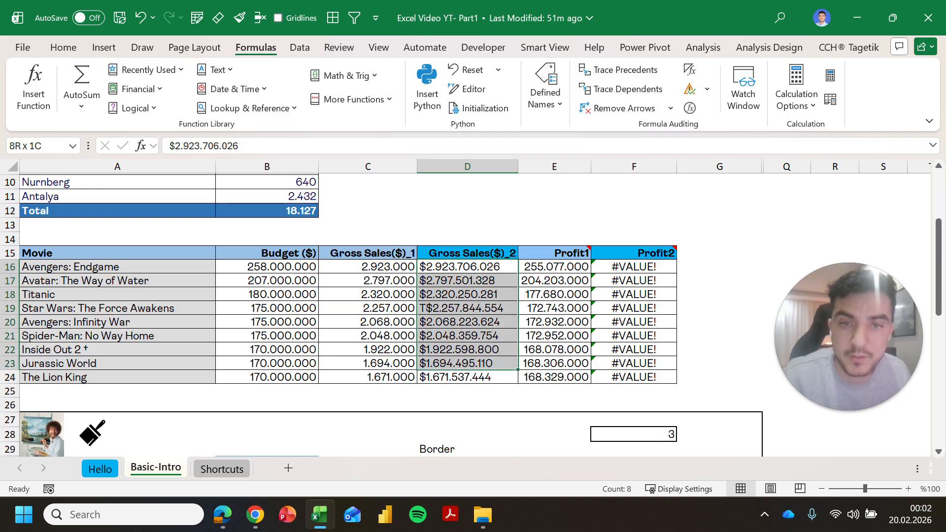
key(shift+Down)
Step: Select D16:D24 and preview the Number format without applying it
click(467, 266)
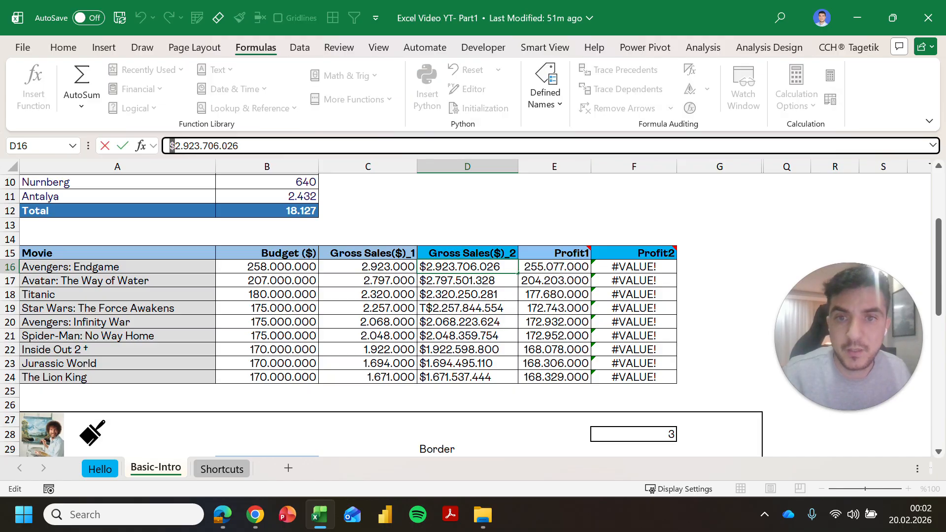
key(ctrl+shift+Down)
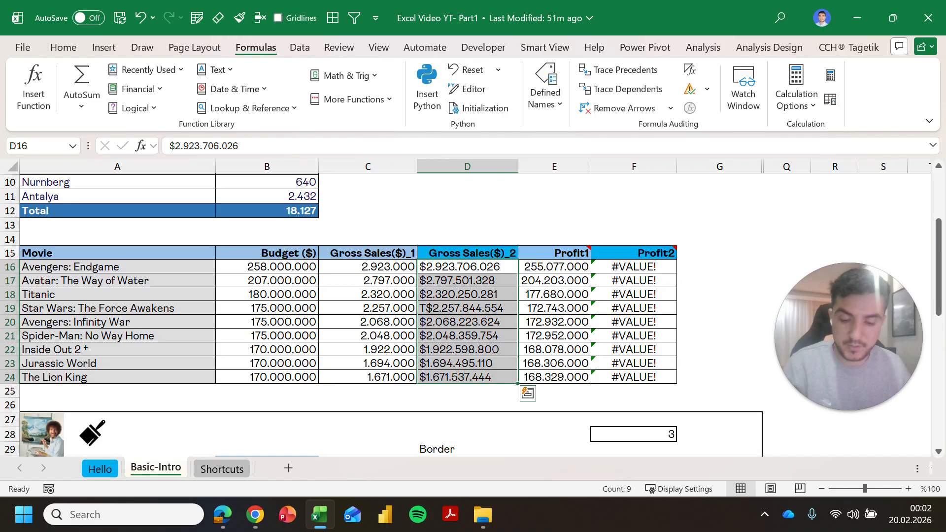
key(ctrl+1)
click(269, 193)
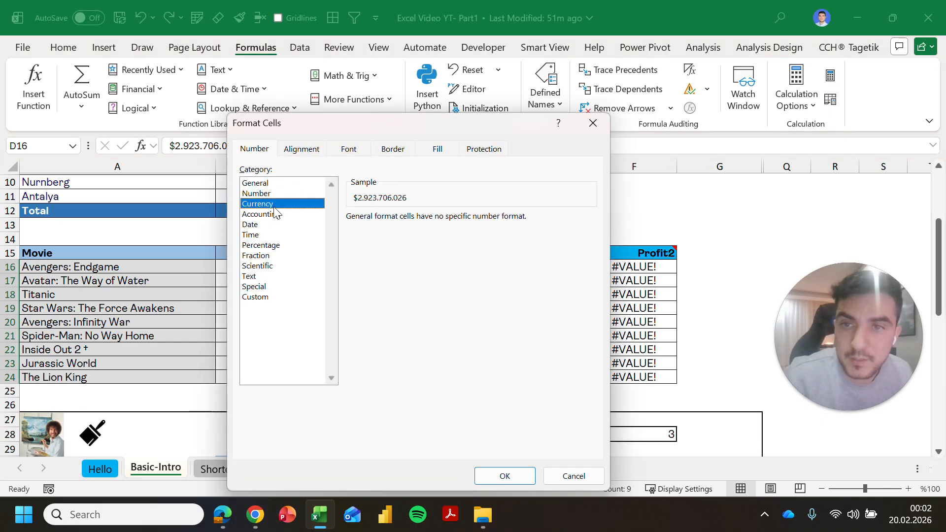
key(Escape)
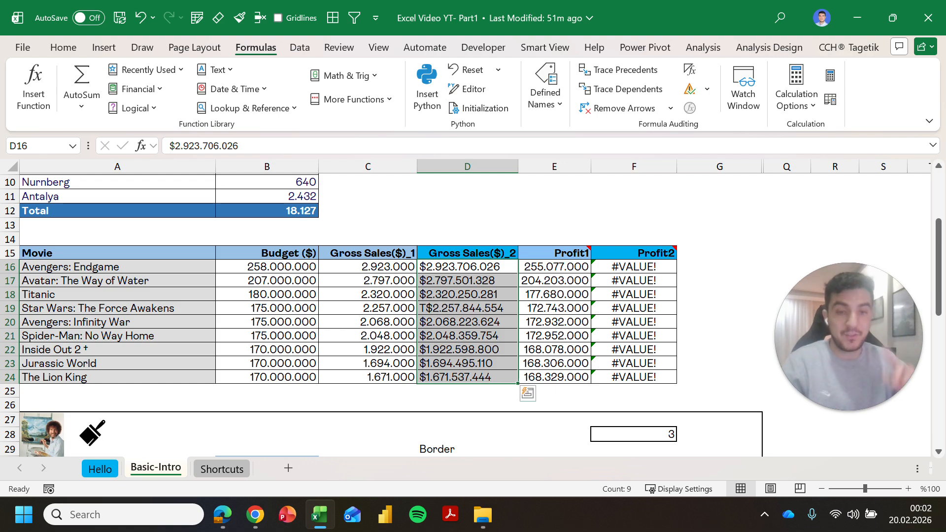
Step: Widen column D and compare the value columns, ending with D16:D24 selected
drag(518, 166, 532, 167)
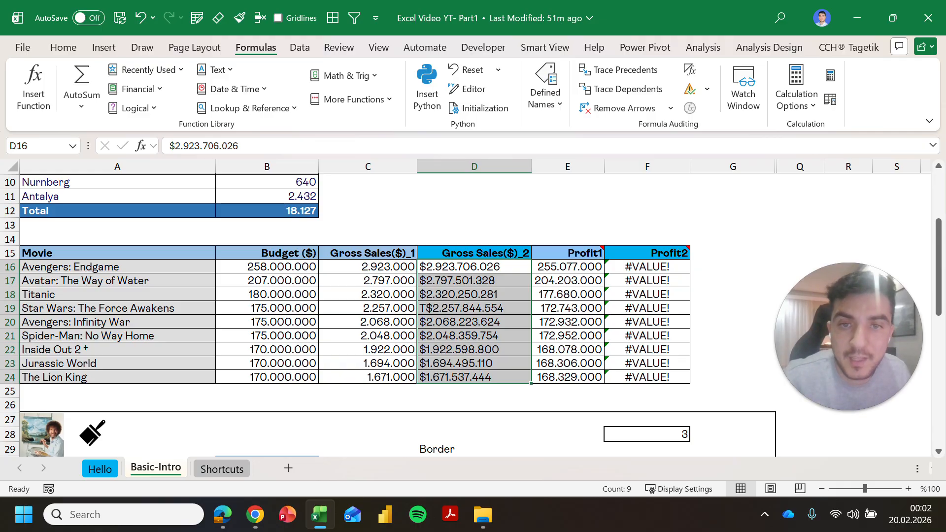
click(474, 225)
drag(474, 266, 474, 377)
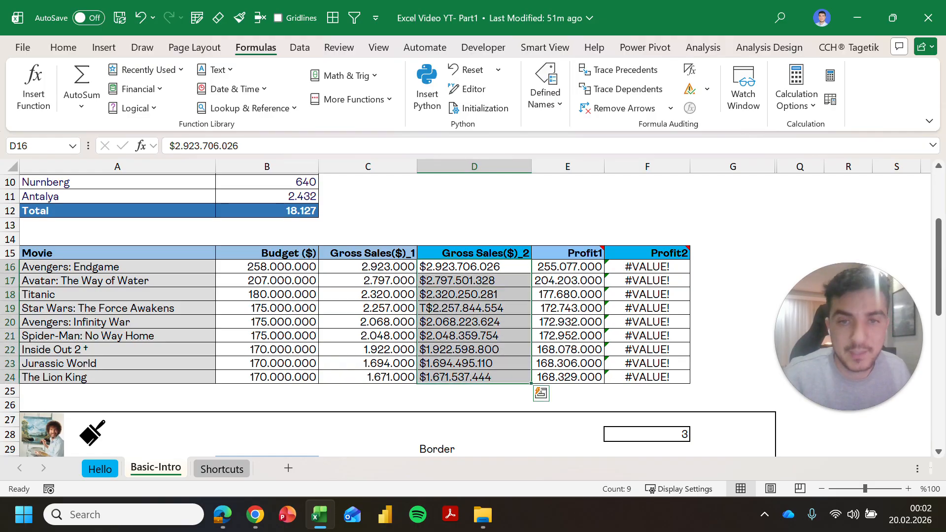
drag(567, 267, 567, 377)
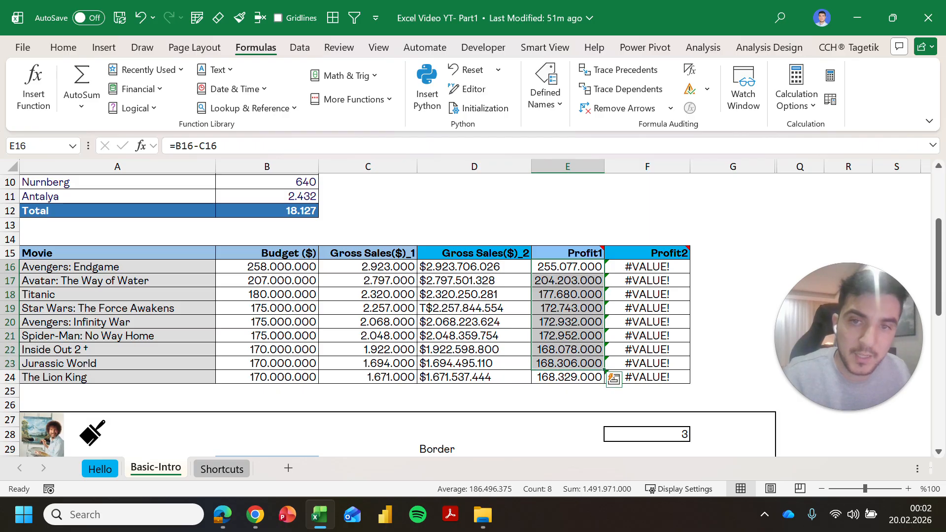
drag(368, 266, 367, 377)
click(474, 280)
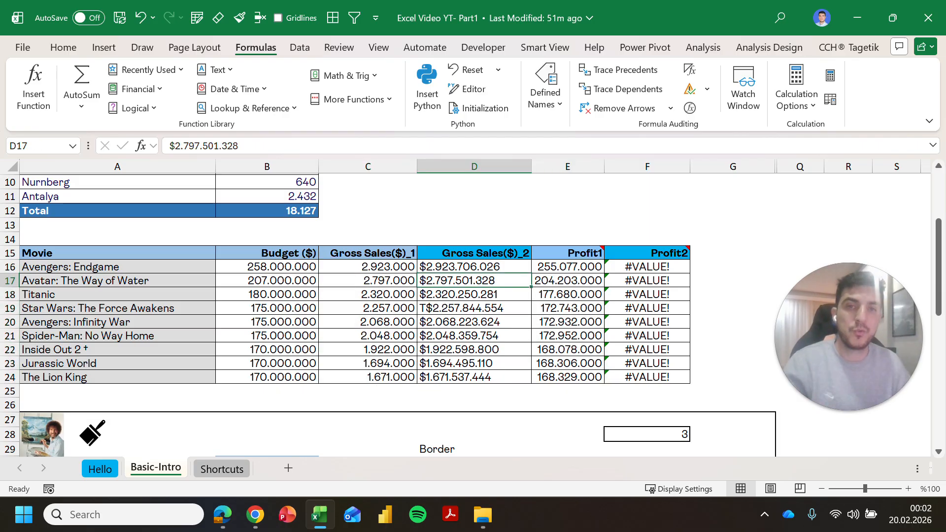
drag(474, 267, 474, 377)
Step: Remove every $ sign with Replace All, making 9 replacements
key(ctrl+h)
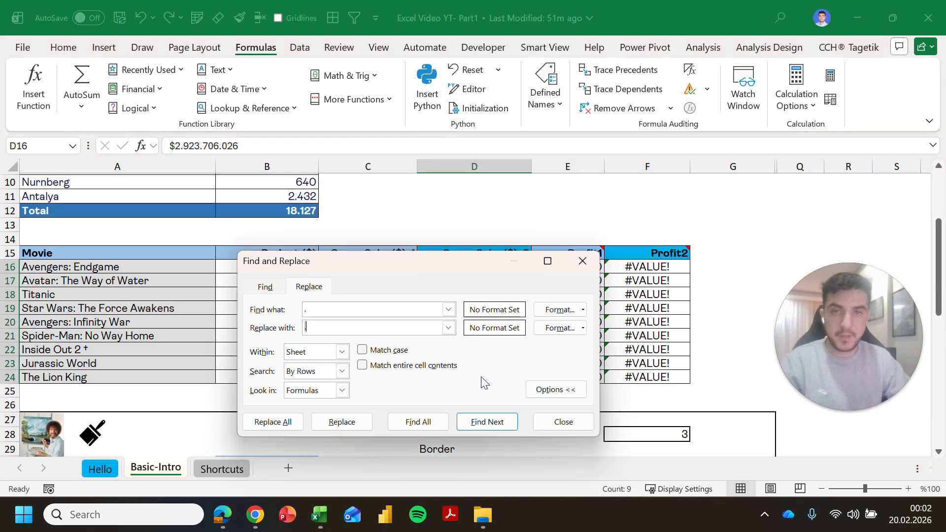
key(BackSpace)
text($)
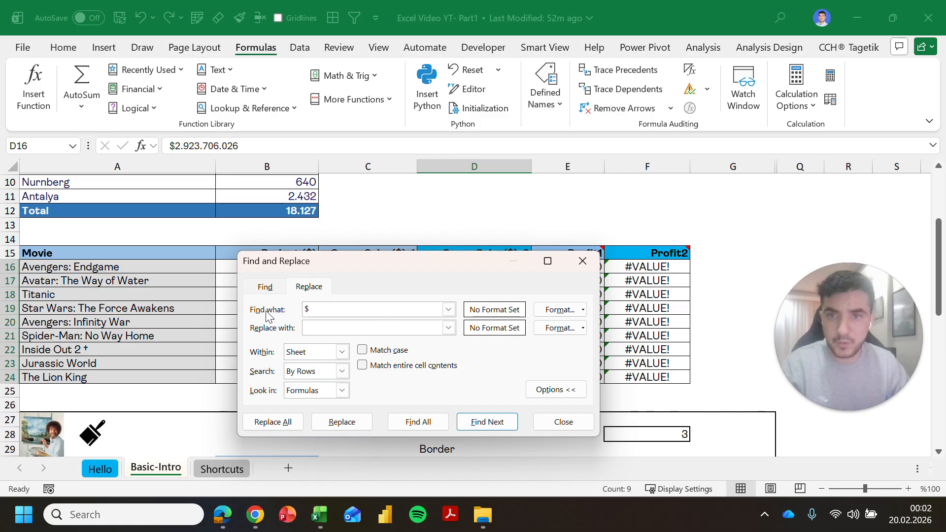
click(283, 421)
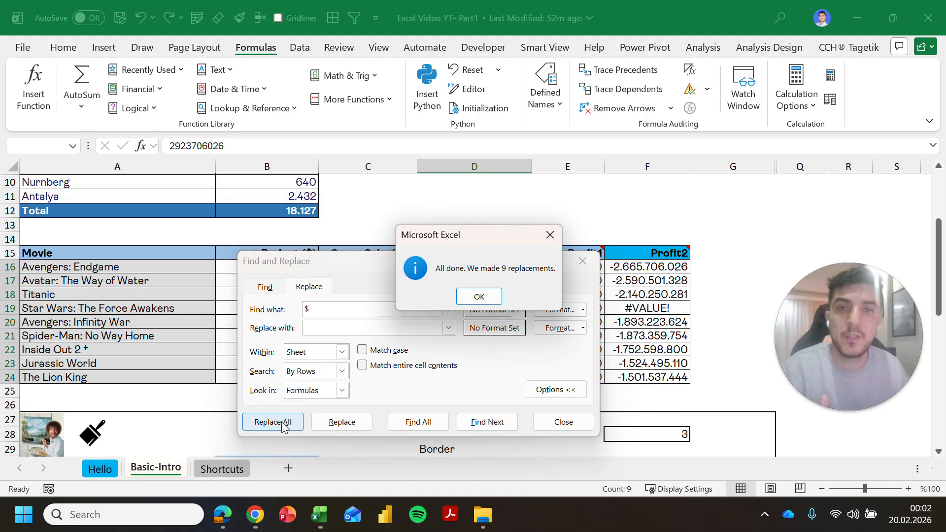
click(481, 296)
click(580, 261)
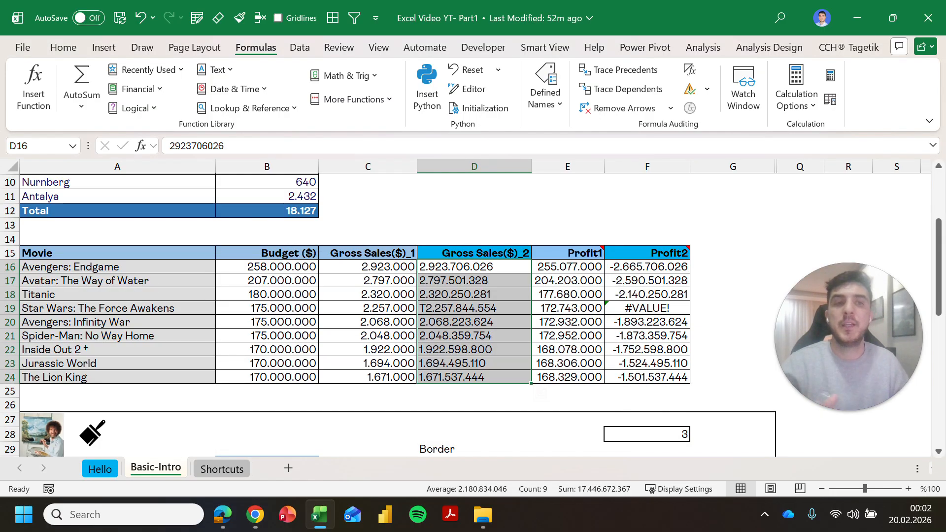
Step: Check the recalculated Profit2 values and the T-prefixed value still in D19
drag(647, 266, 646, 377)
click(474, 308)
drag(646, 267, 647, 363)
click(473, 321)
click(474, 308)
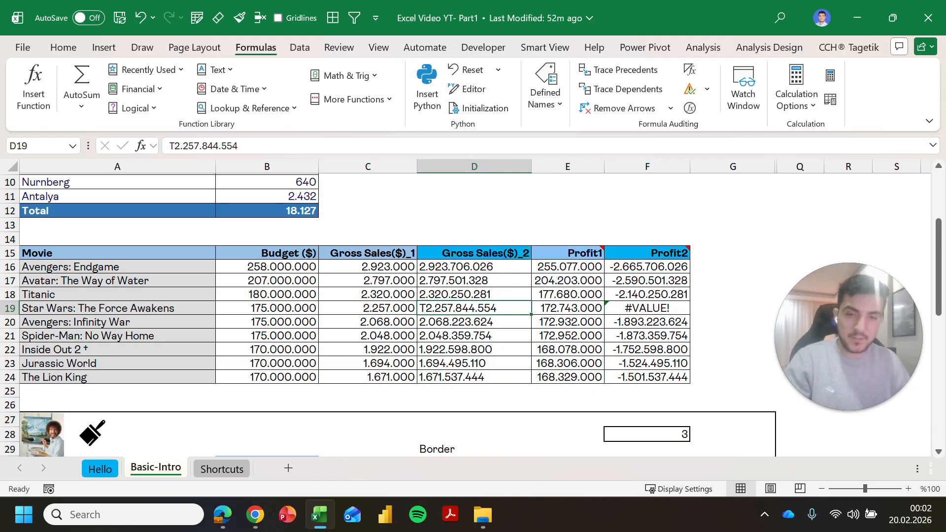
Step: Replace every T with nothing sheet-wide (21 replacements), fixing Star Wars Profit2 to -2.082.844.554
key(ctrl+h)
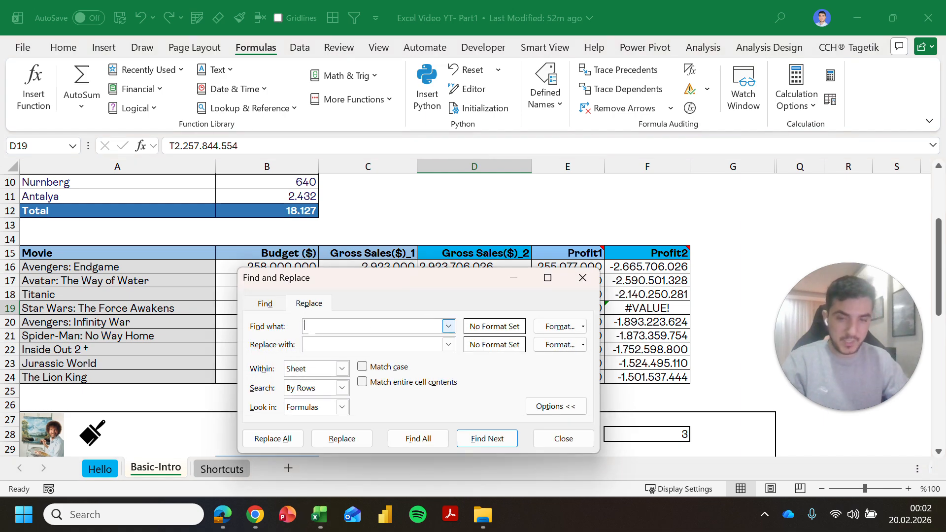
click(272, 438)
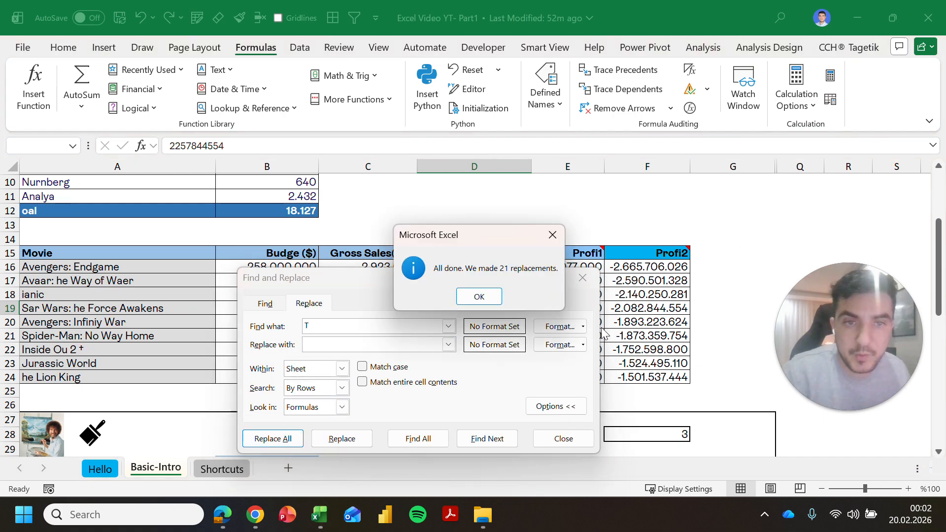
key(Return)
click(582, 278)
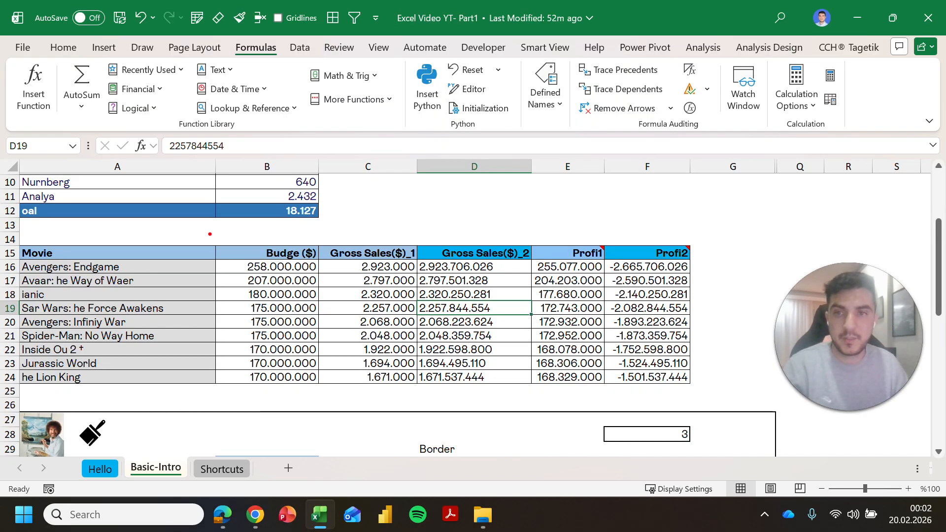
mouse_move(210, 232)
mouse_down()
mouse_move(435, 346)
mouse_move(712, 374)
mouse_move(717, 389)
mouse_up()
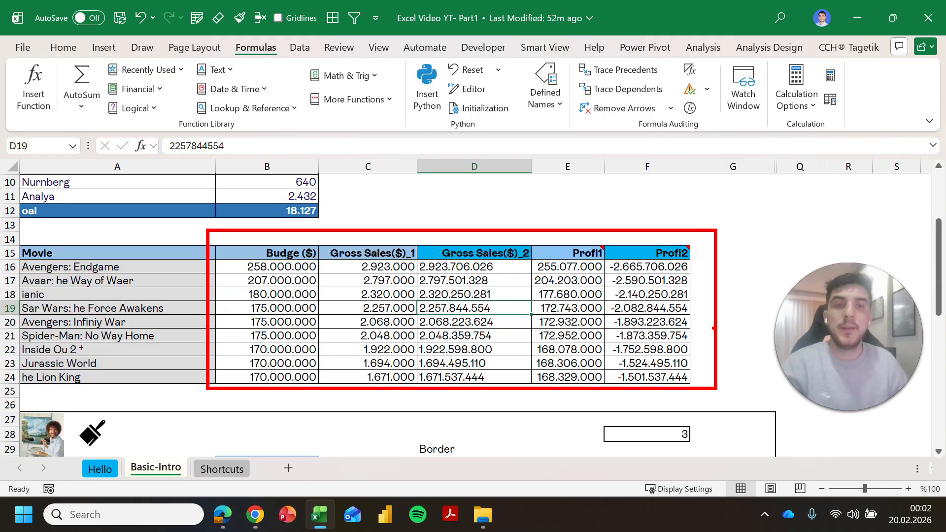
Step: Copy B30's blue fill onto the Color Blue cell B34 with Format Painter
key(Escape)
scroll(714, 328, down, 2)
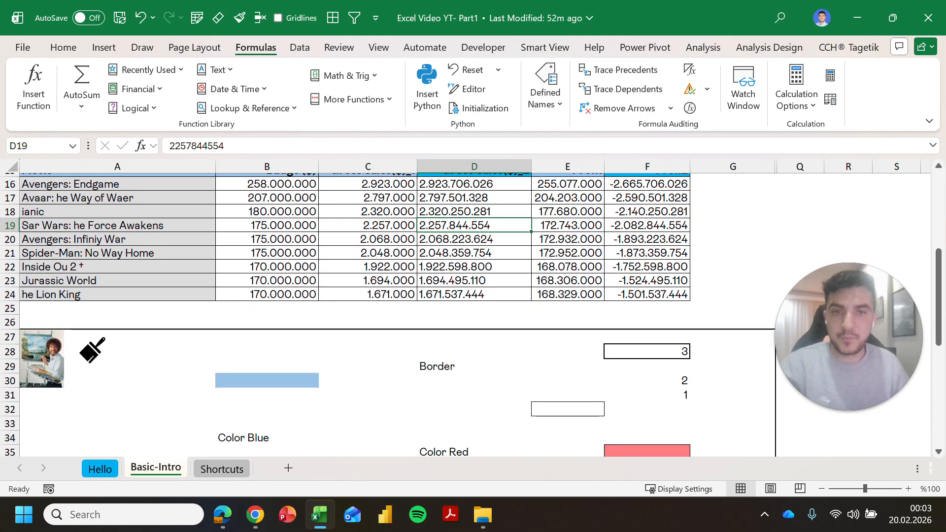
scroll(713, 327, down, 4)
scroll(713, 327, up, 2)
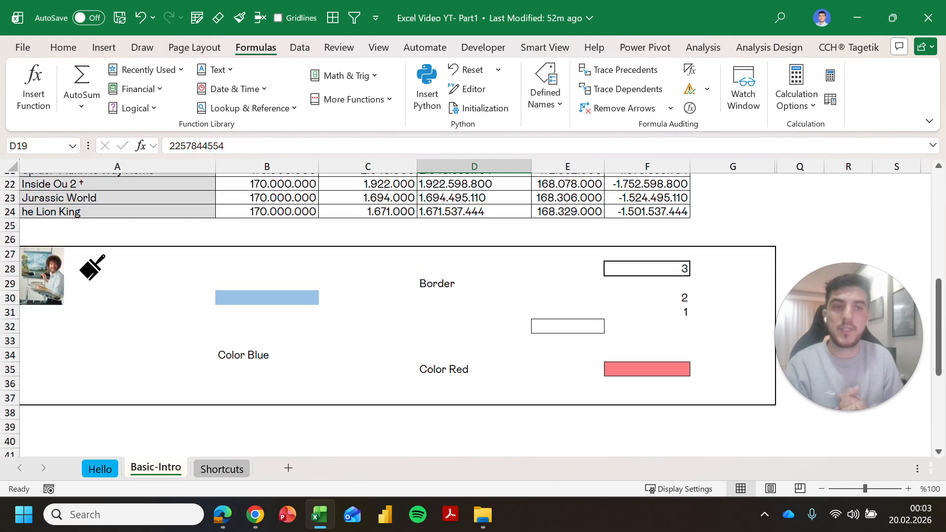
click(267, 298)
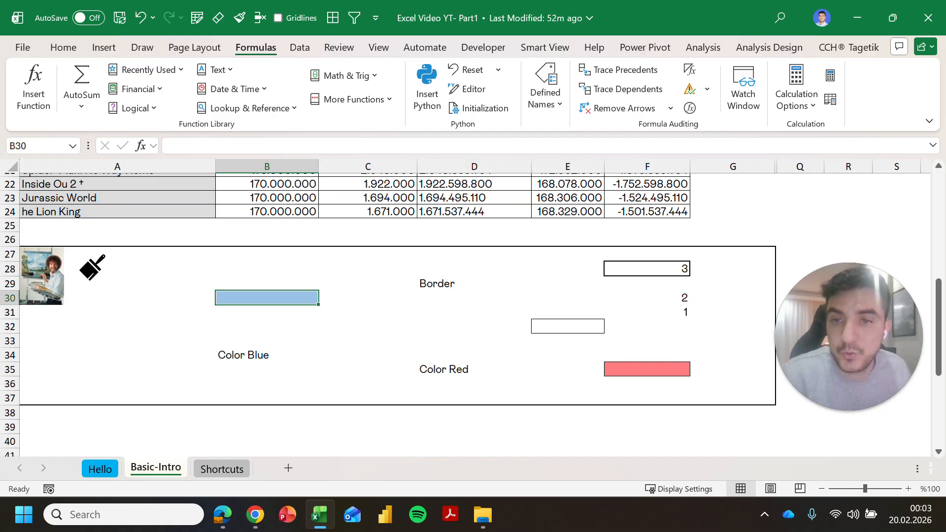
drag(267, 269, 647, 384)
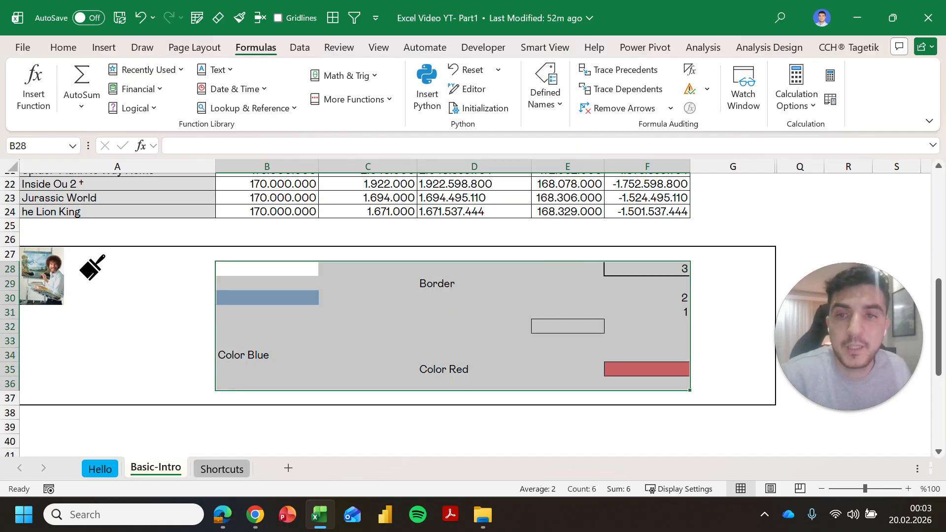
click(267, 312)
click(267, 354)
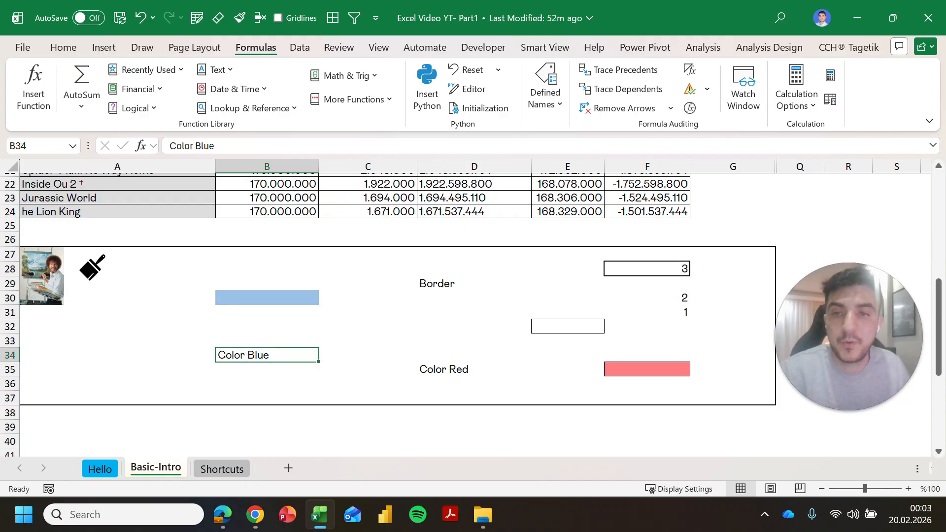
click(267, 298)
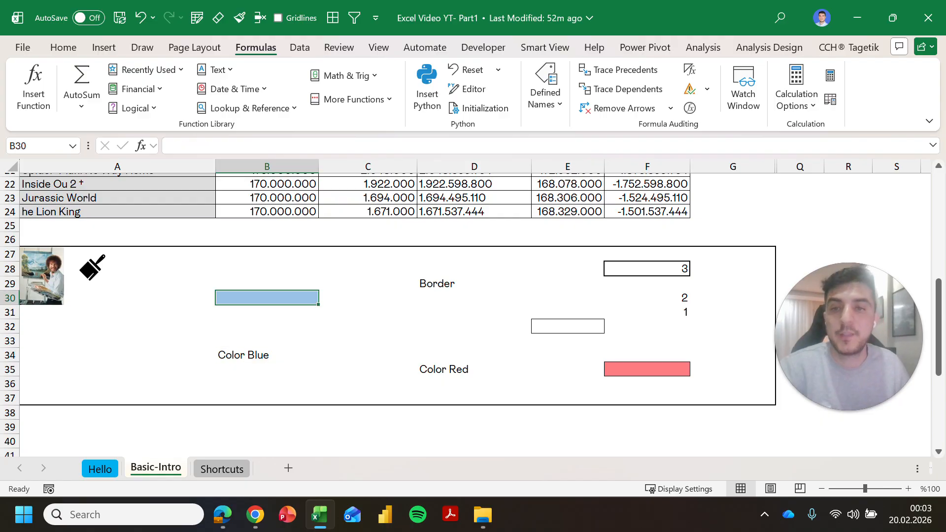
click(63, 50)
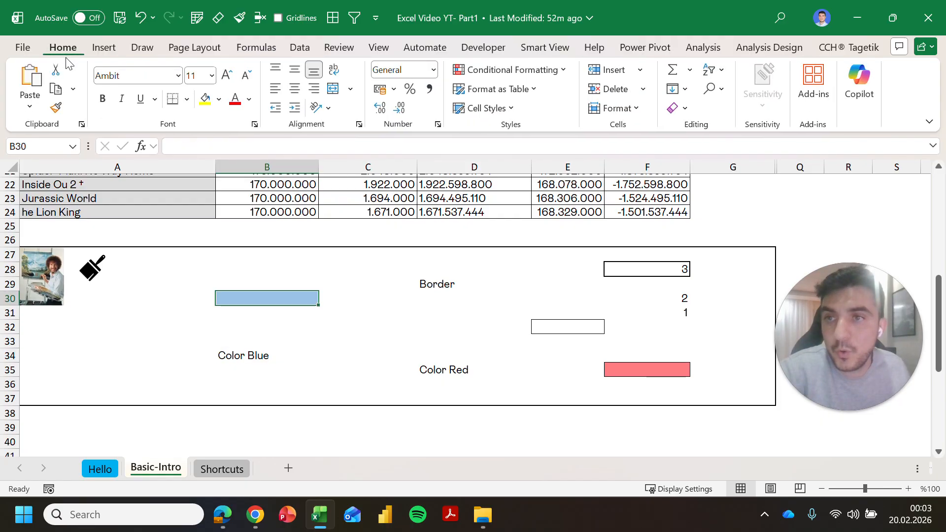
click(62, 110)
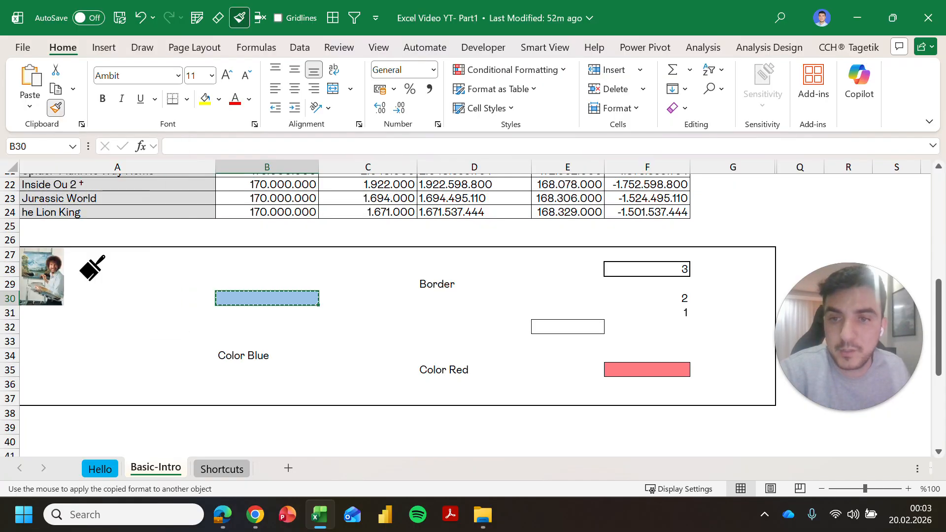
click(267, 355)
Step: Paint B30's blue fill onto B39, C41, D40, B42, A40, D42, E40 and E41
click(368, 356)
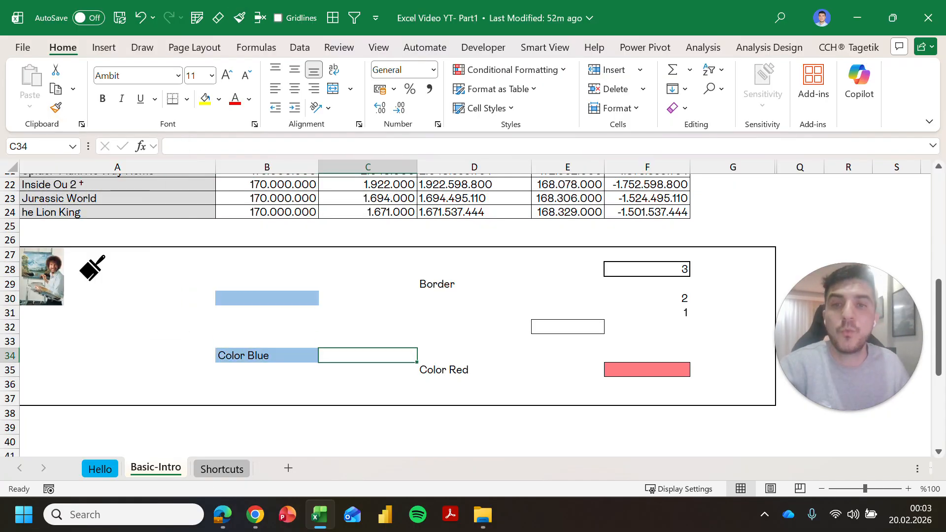
click(266, 298)
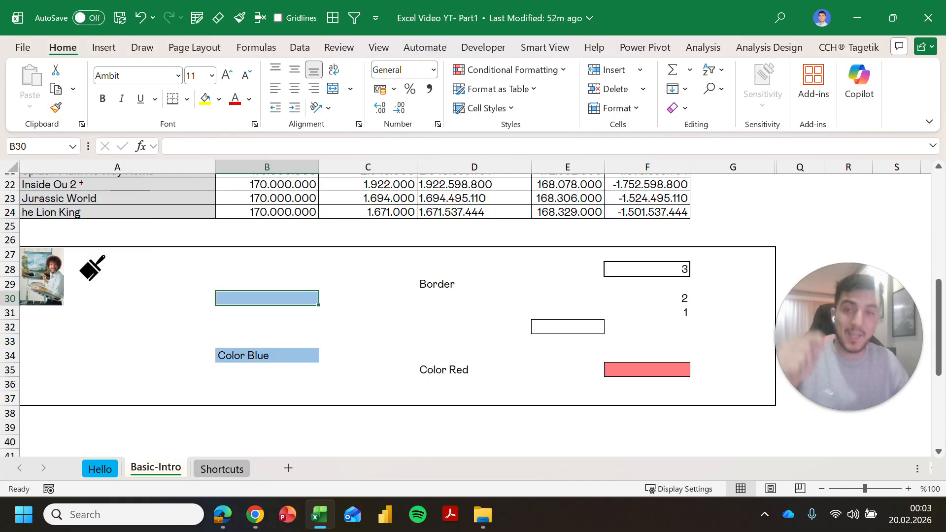
double_click(57, 108)
scroll(296, 295, down, 1)
scroll(473, 315, down, 1)
click(267, 385)
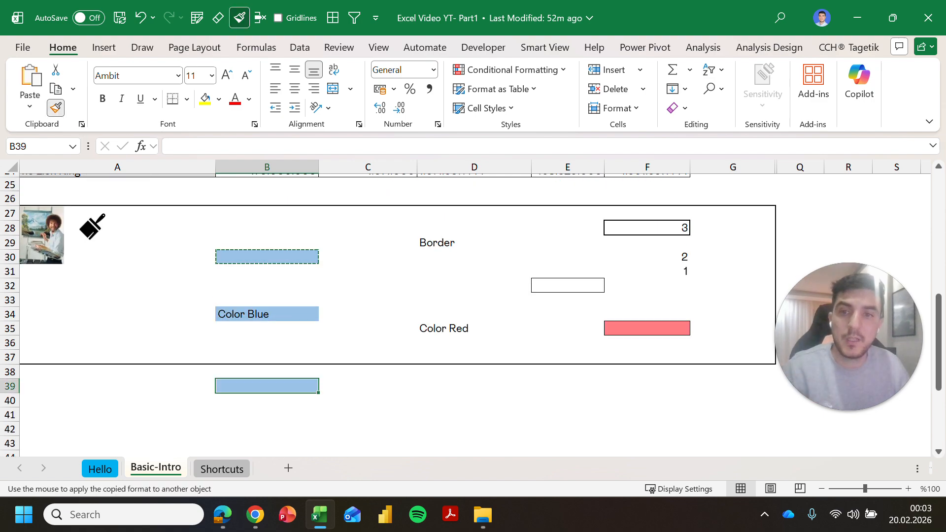
click(367, 414)
click(474, 400)
click(267, 429)
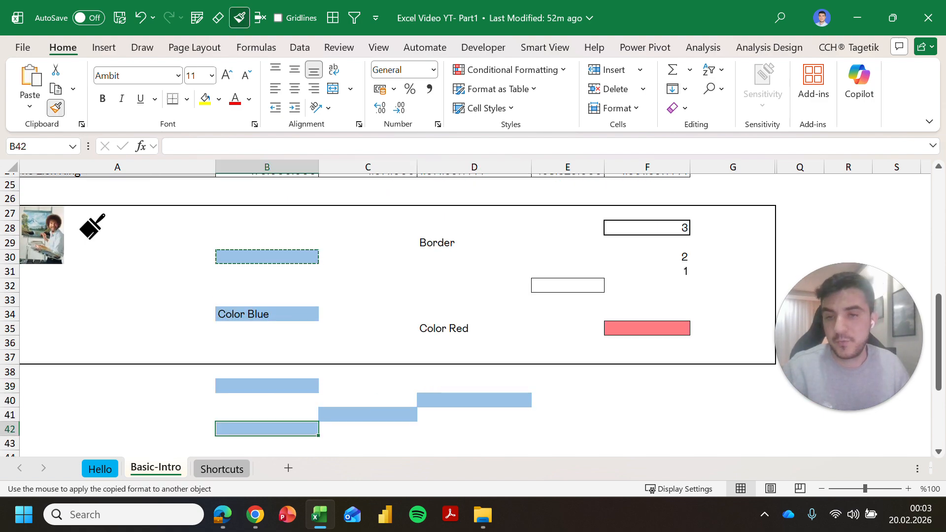
click(117, 400)
click(474, 429)
click(568, 400)
click(568, 414)
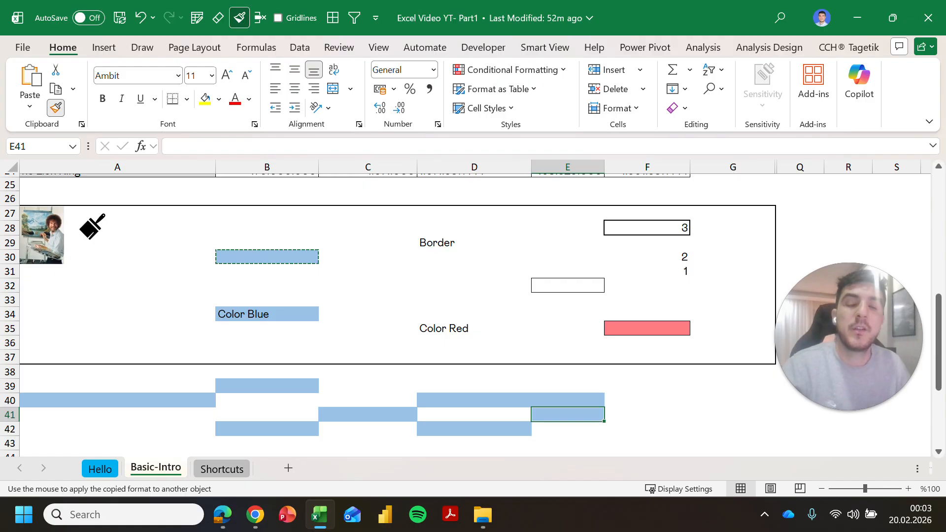
key(Escape)
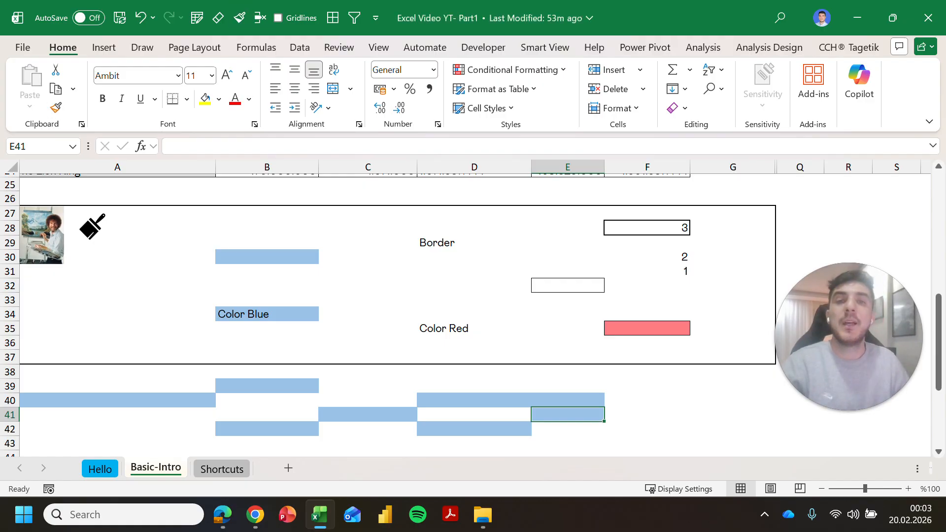
Step: Select the red-filled cell F35 next to the Color Red cell
click(474, 328)
click(567, 328)
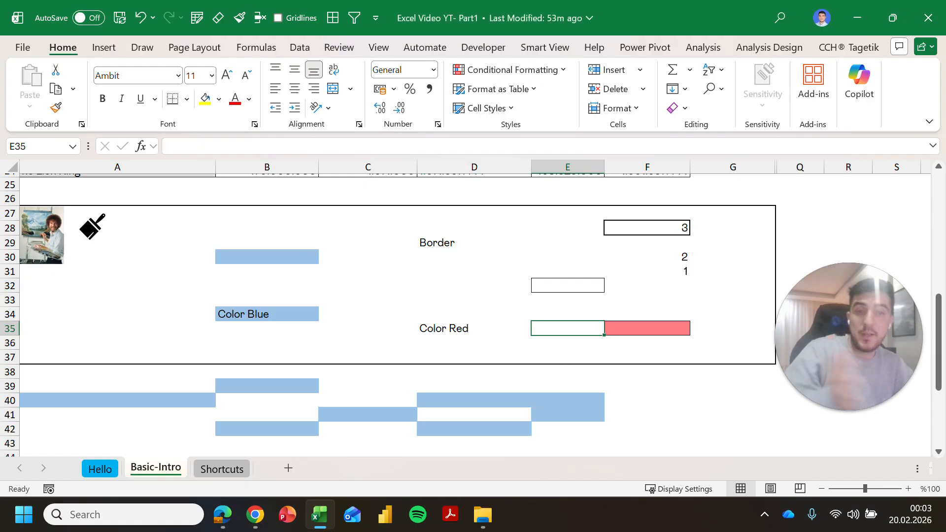
click(474, 328)
click(568, 328)
click(647, 328)
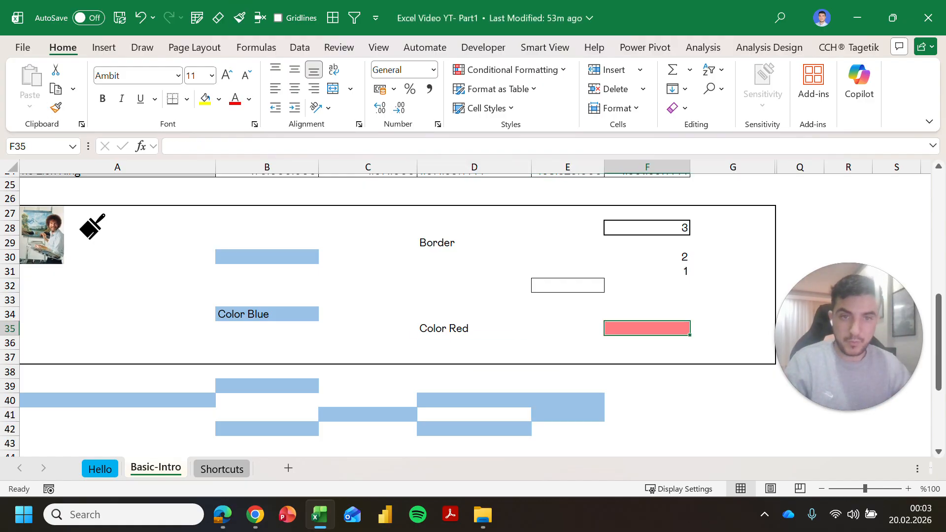
Step: Paste only F35's red fill onto the Color Red cell D35 using Paste Special Formats
key(ctrl+c)
key(Left)
key(Left)
key(Left)
key(Right)
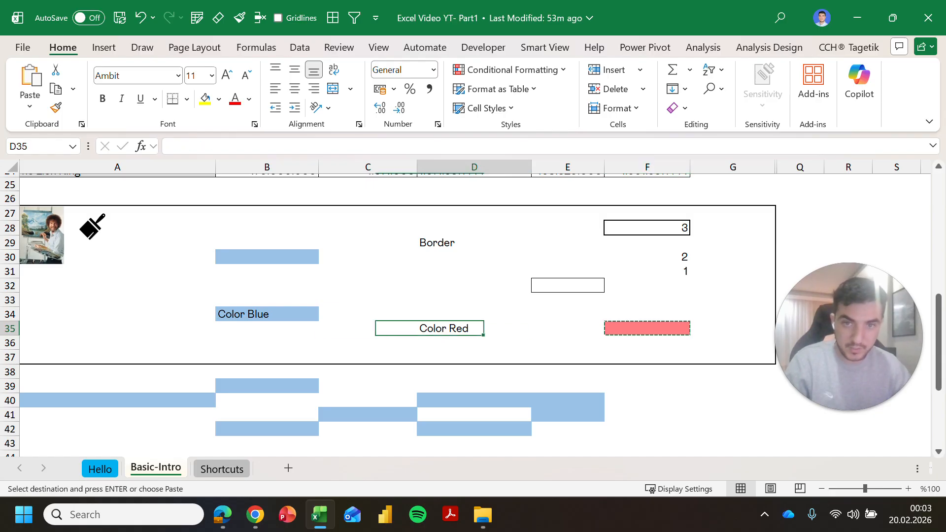
key(ctrl+alt+v)
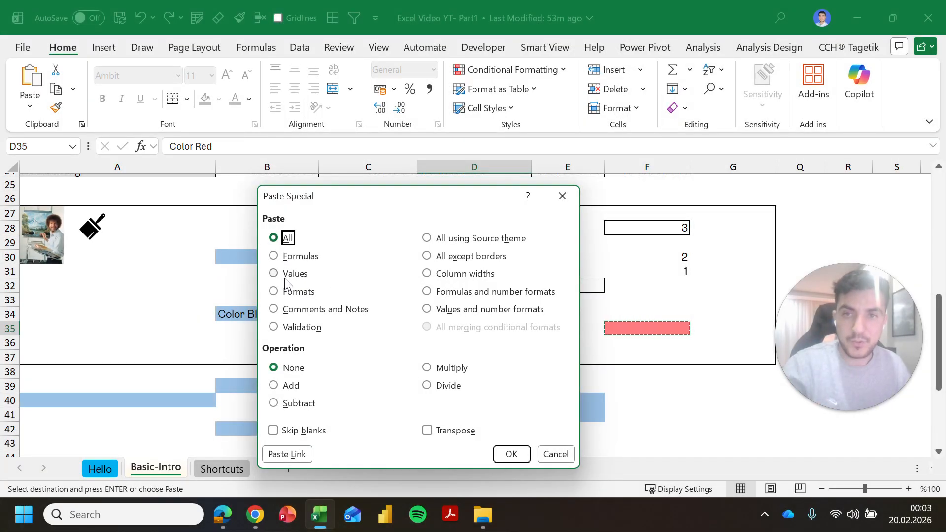
click(299, 286)
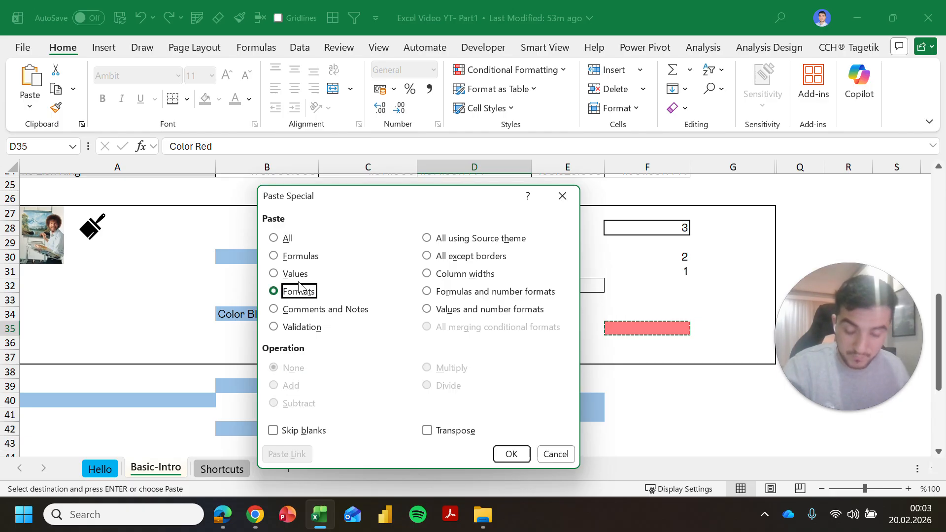
key(Up)
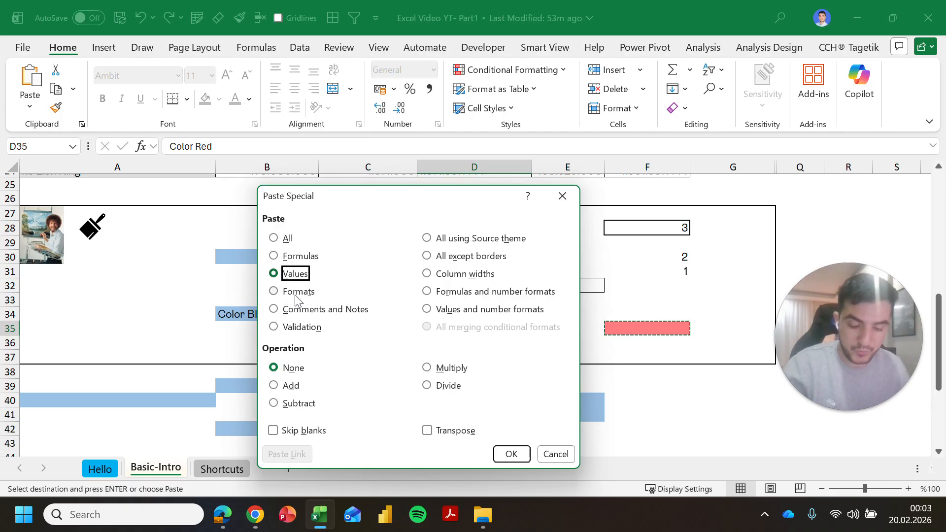
click(303, 297)
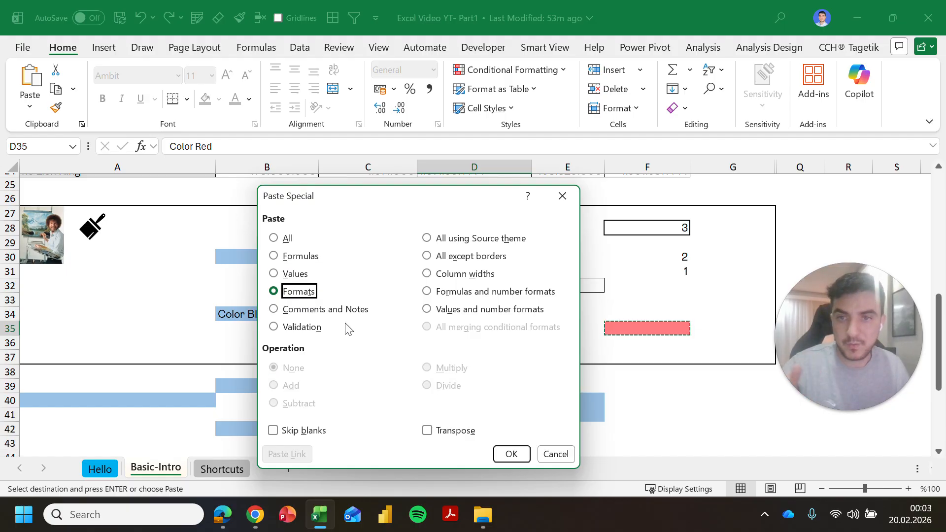
click(512, 457)
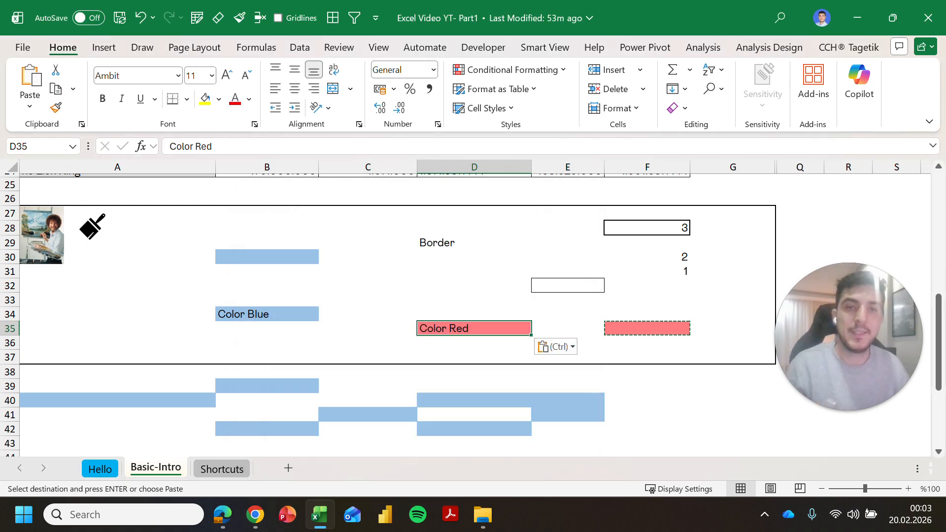
click(473, 300)
Step: Give cell C44 All Borders
click(474, 243)
scroll(473, 243, down, 1)
click(474, 244)
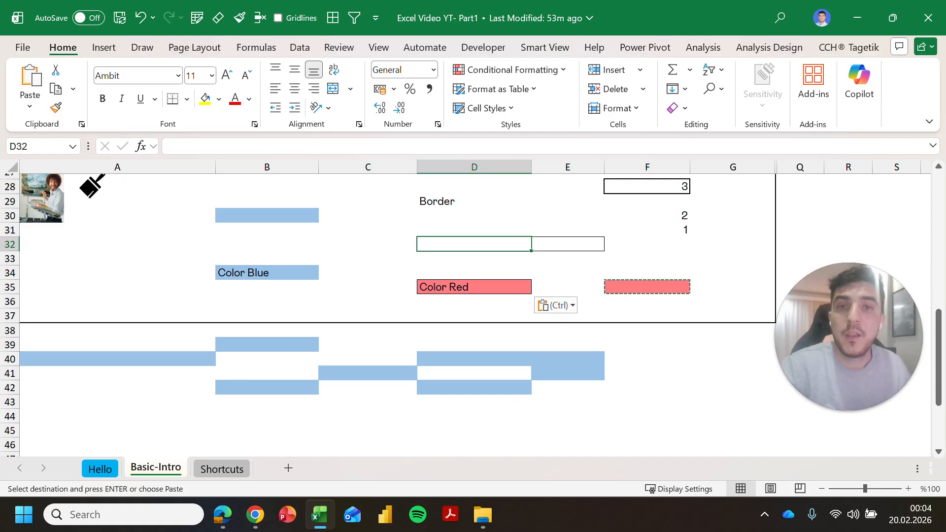
click(474, 230)
click(474, 402)
click(367, 402)
click(474, 230)
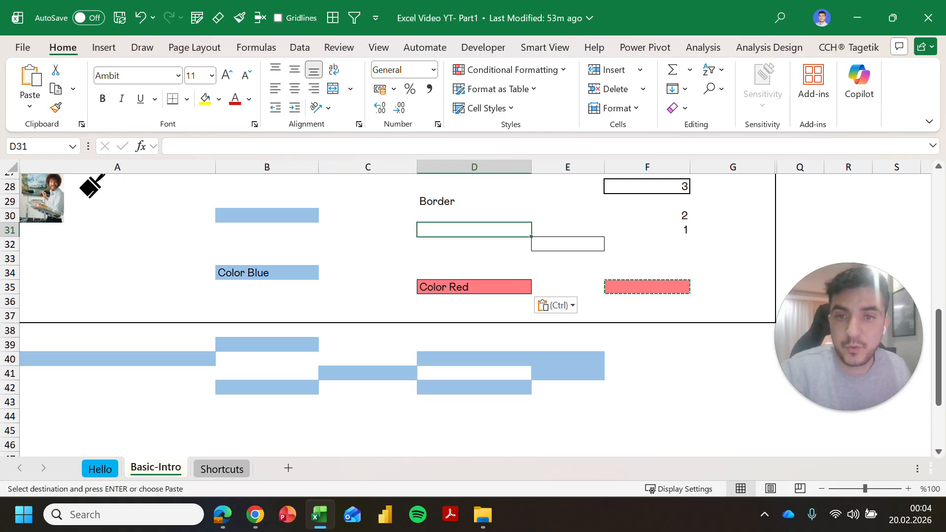
click(367, 416)
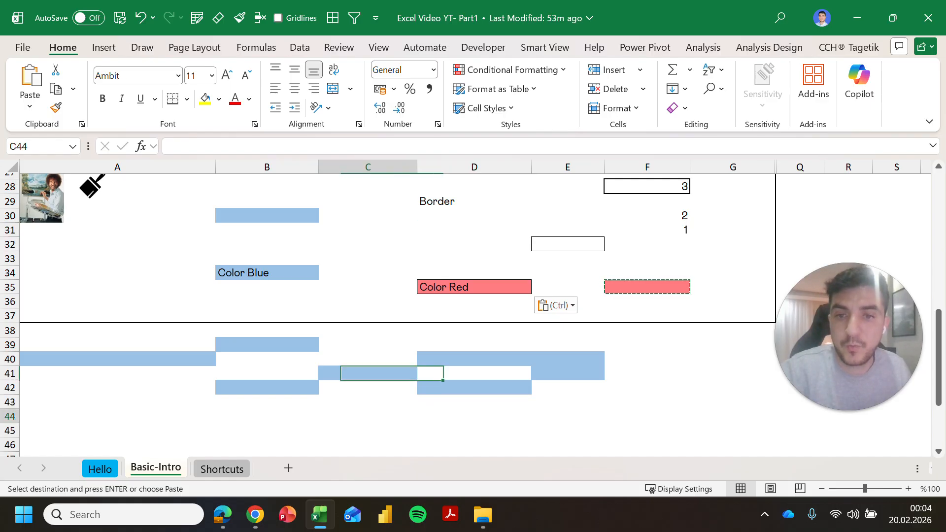
click(188, 101)
click(243, 254)
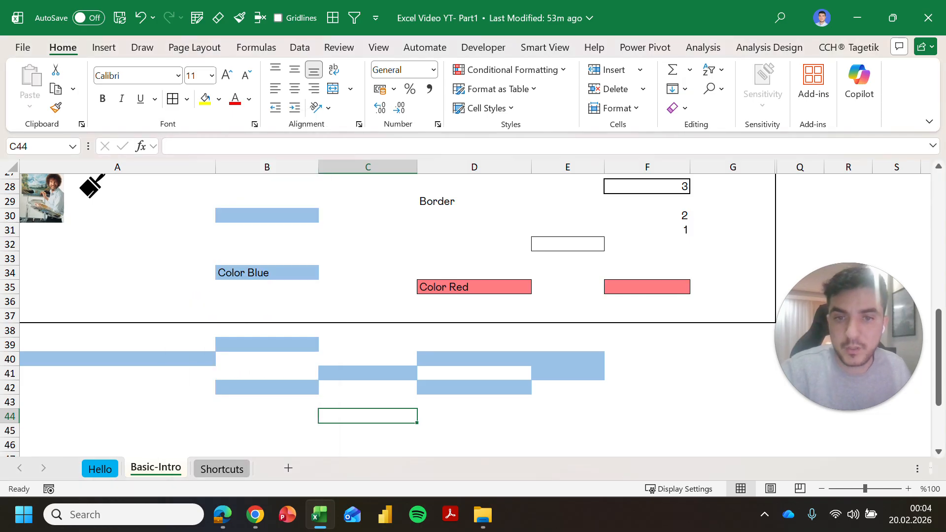
Step: Repeat the all-round borders with F4 on G42:G43, F40, F43 and C43
click(568, 416)
key(F4)
drag(732, 402, 732, 388)
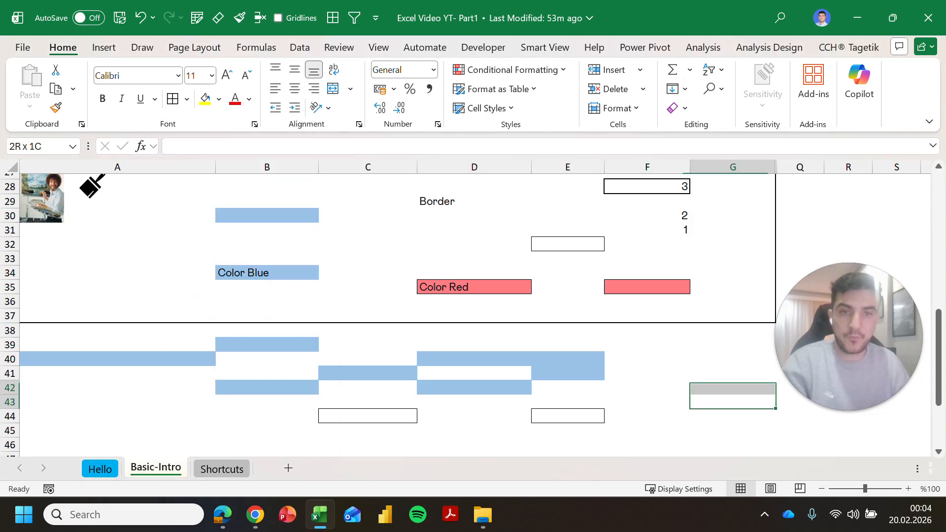
key(F4)
click(647, 359)
key(F4)
click(474, 430)
click(368, 402)
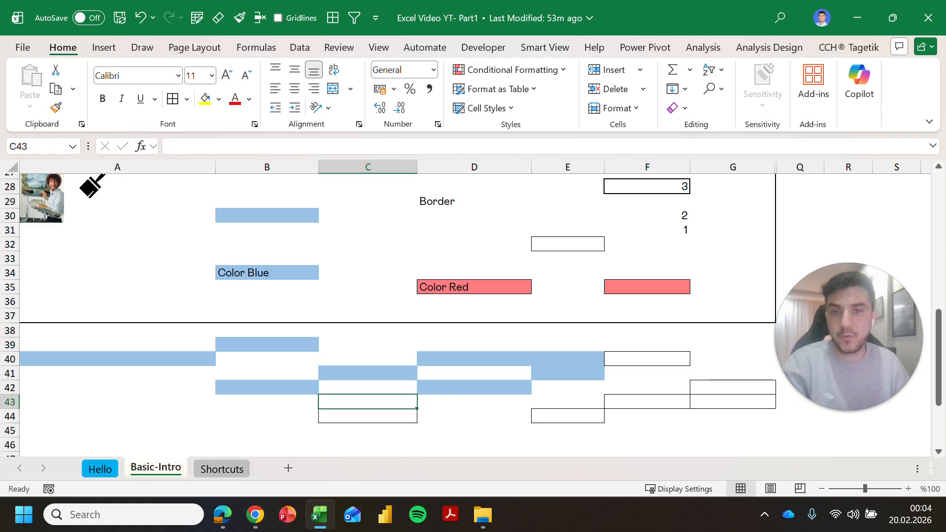
key(F4)
click(266, 430)
Step: Fill a cell yellow and repeat the yellow fill on D44 and the next cell
click(210, 101)
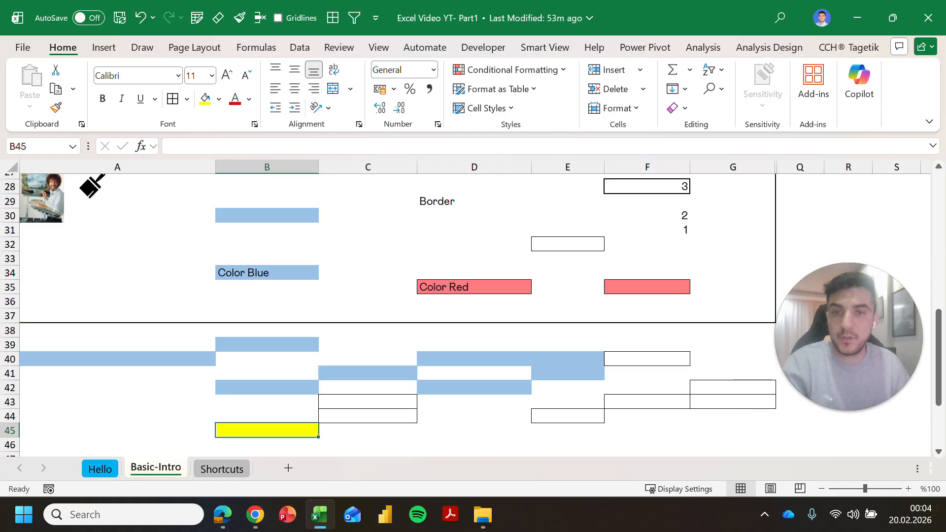
click(474, 416)
key(F4)
click(474, 430)
key(F4)
click(368, 359)
Step: Repeat the yellow fill with F4 on more cells, including F38 and D47
key(F4)
click(474, 345)
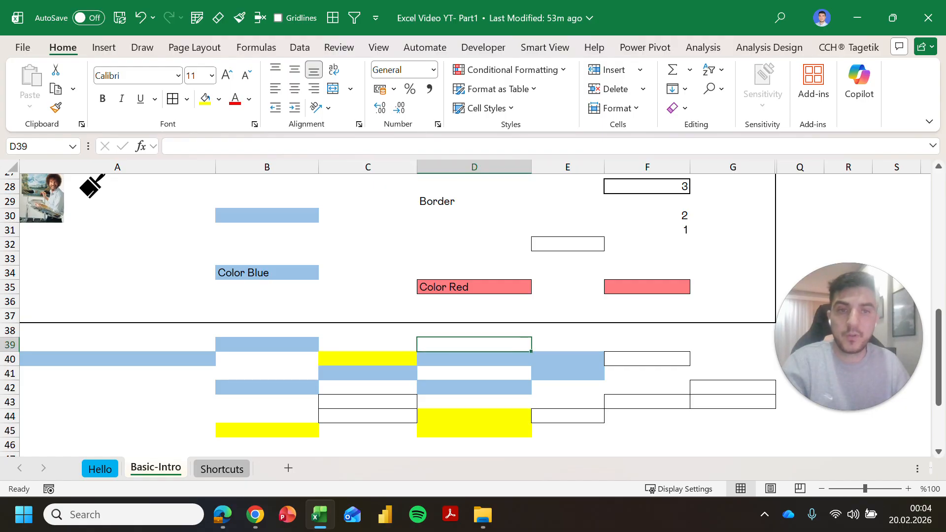
click(647, 330)
key(F4)
click(647, 416)
key(F4)
click(647, 445)
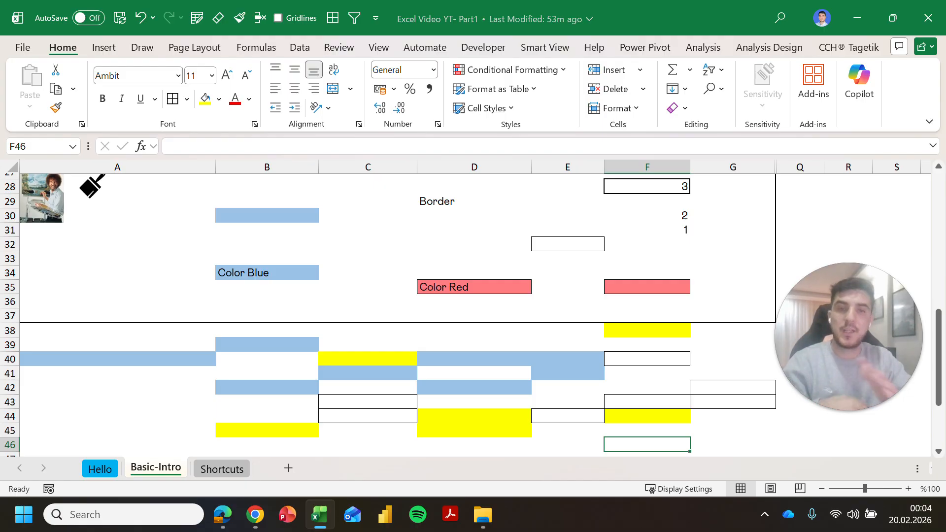
scroll(474, 316, down, 1)
click(474, 418)
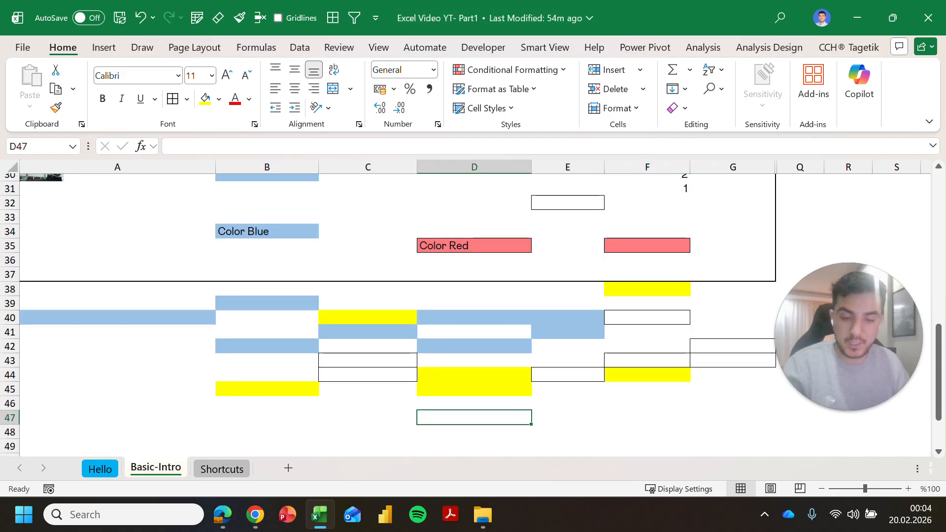
key(F4)
scroll(474, 417, up, 1)
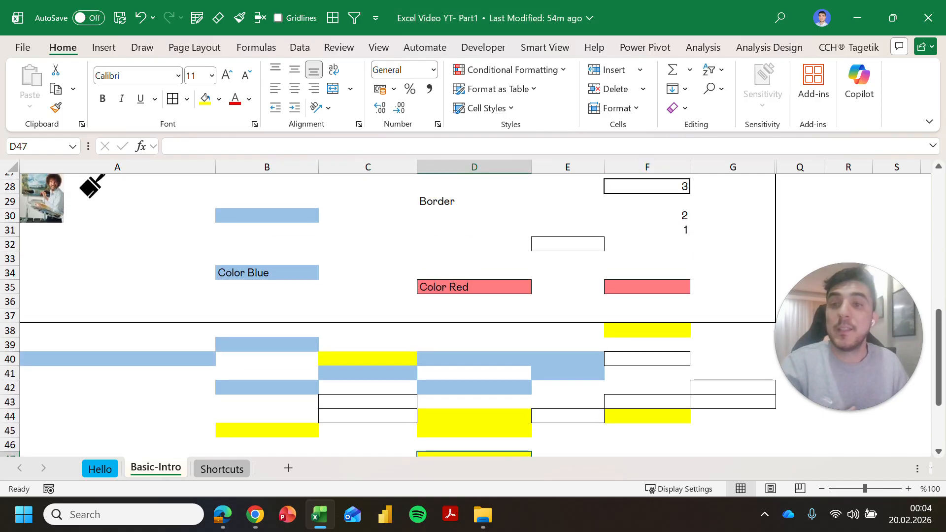
scroll(474, 315, up, 1)
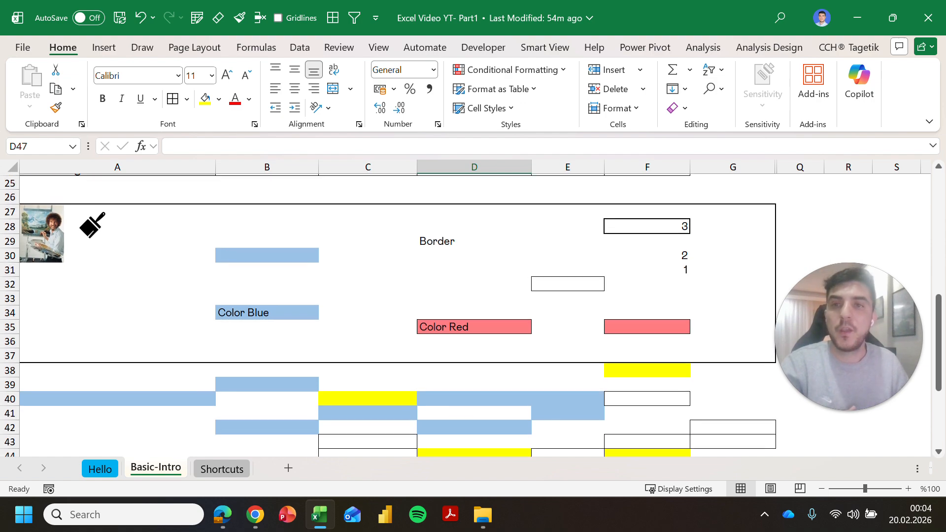
Step: Apply Clear All to A27:G47, removing every fill, border and label
drag(138, 213, 776, 432)
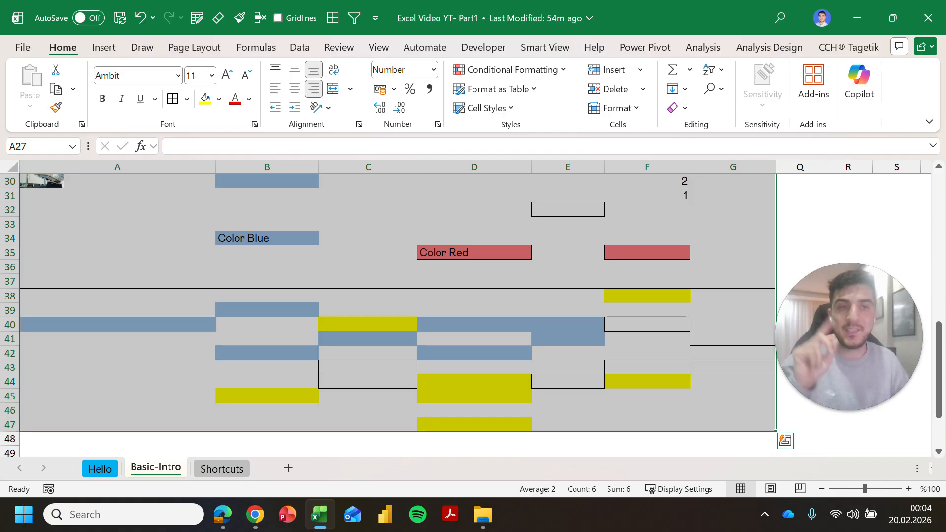
key(ctrl)
key(ctrl)
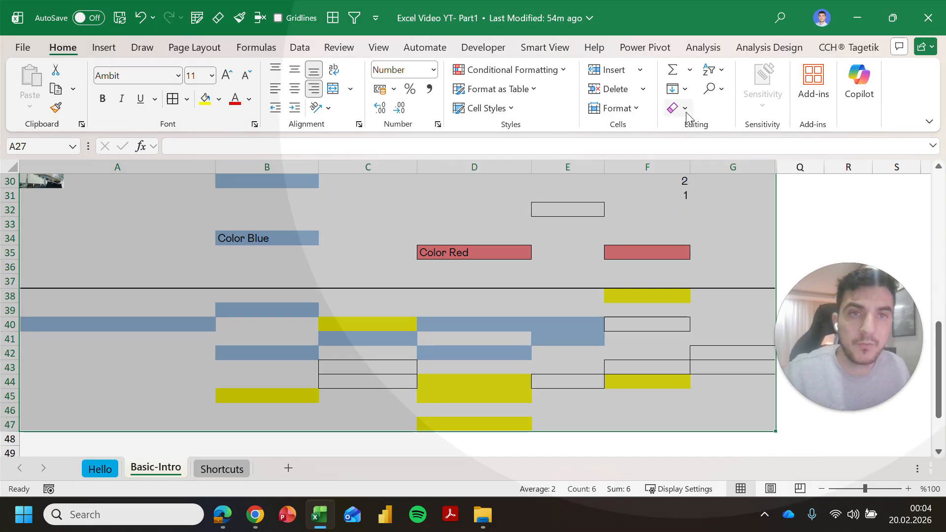
click(686, 110)
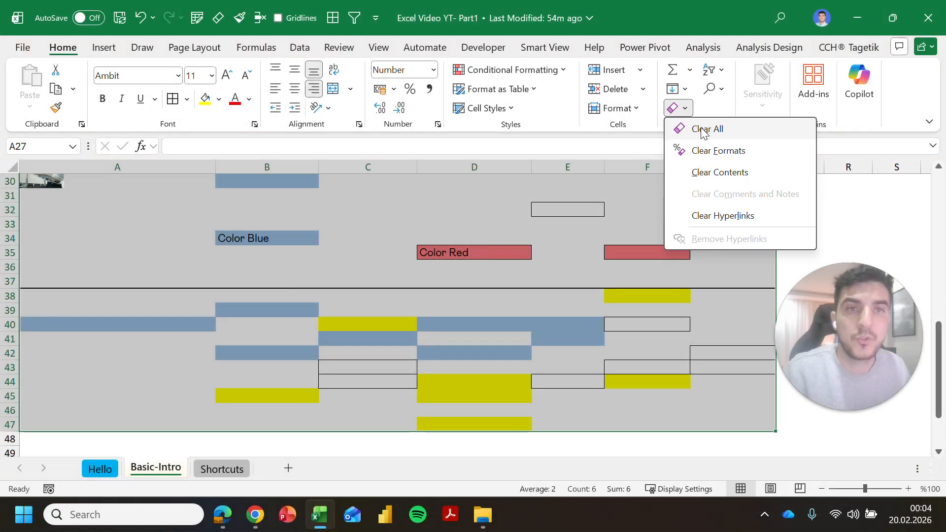
click(703, 129)
scroll(95, 332, up, 4)
scroll(92, 292, down, 1)
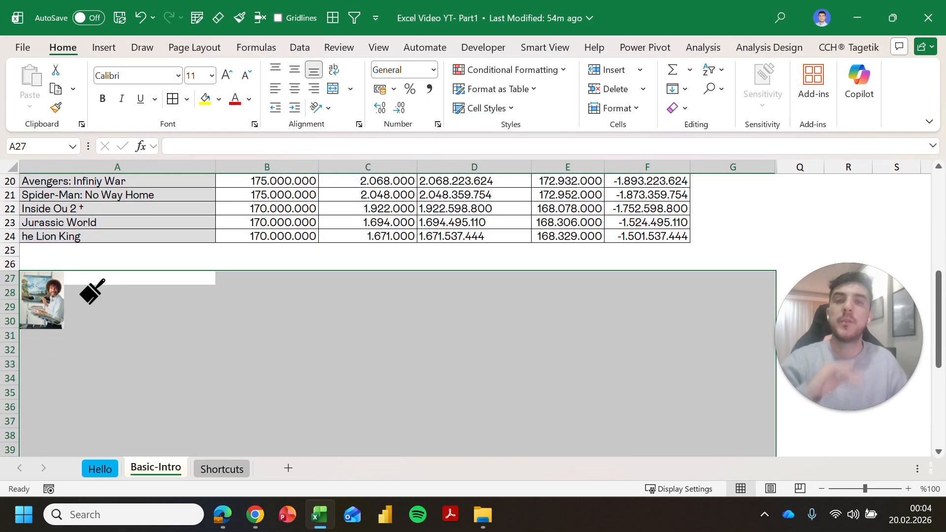
click(474, 306)
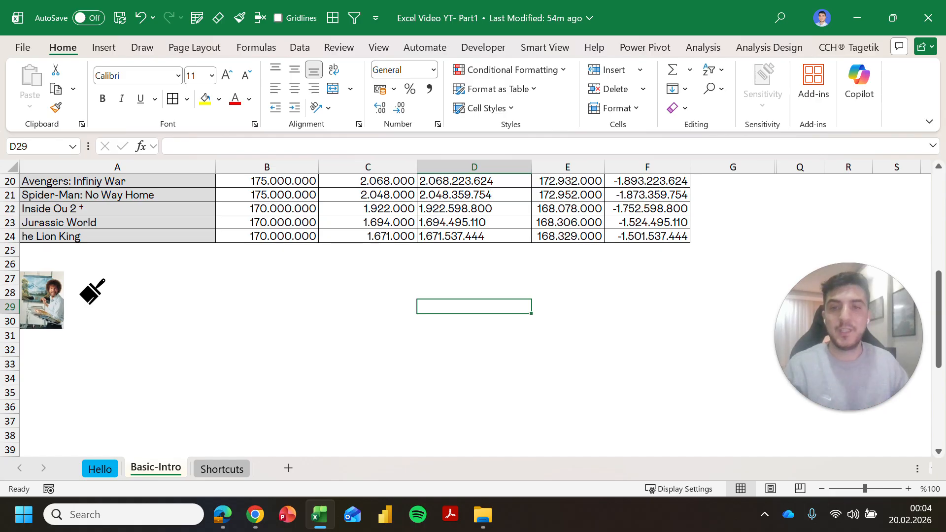
scroll(473, 316, up, 3)
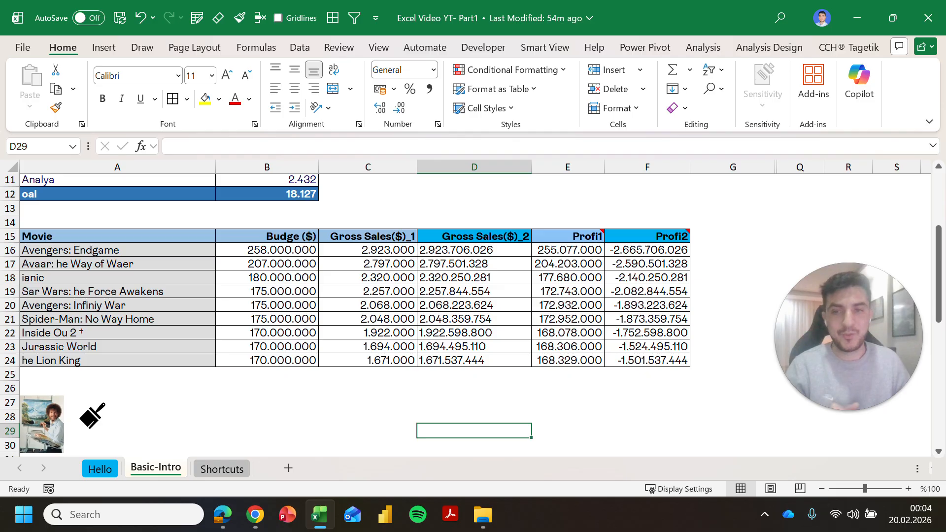
click(213, 469)
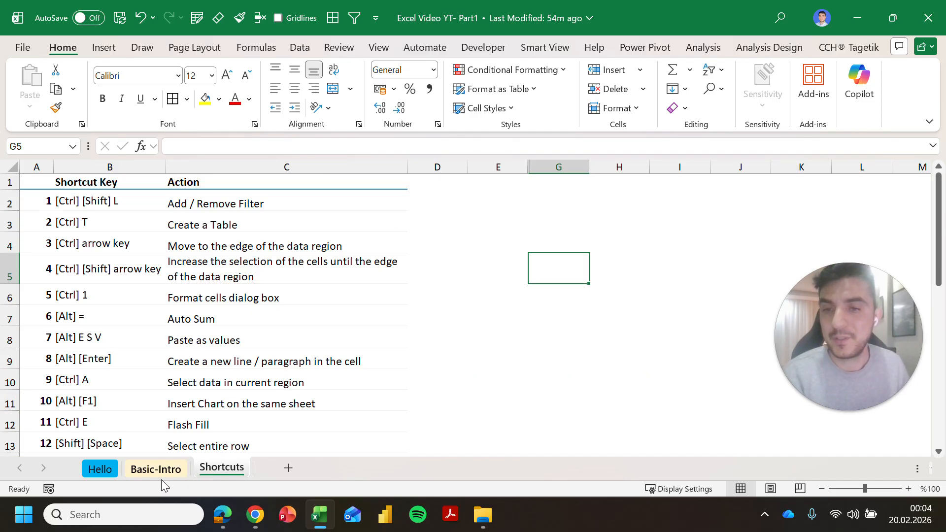
scroll(165, 475, down, 1)
scroll(168, 474, up, 1)
click(174, 471)
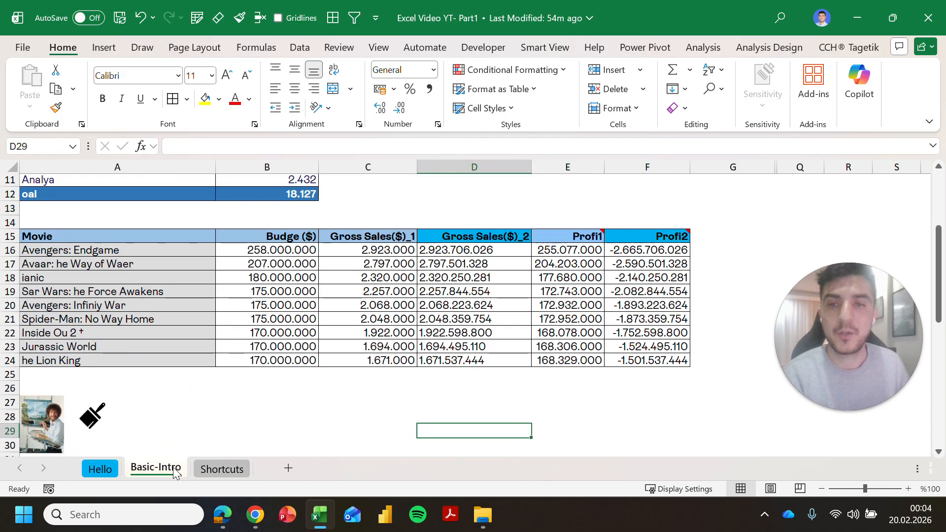
scroll(175, 473, down, 1)
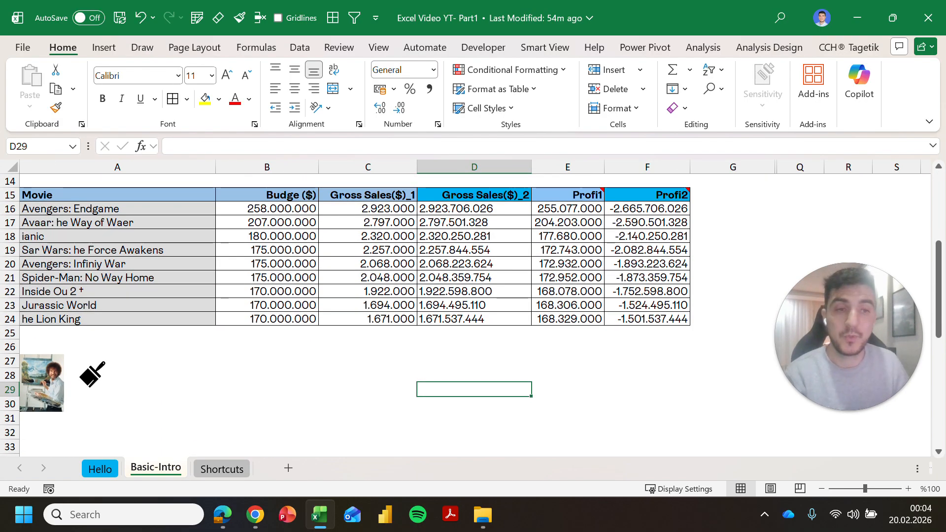
mouse_move(840, 383)
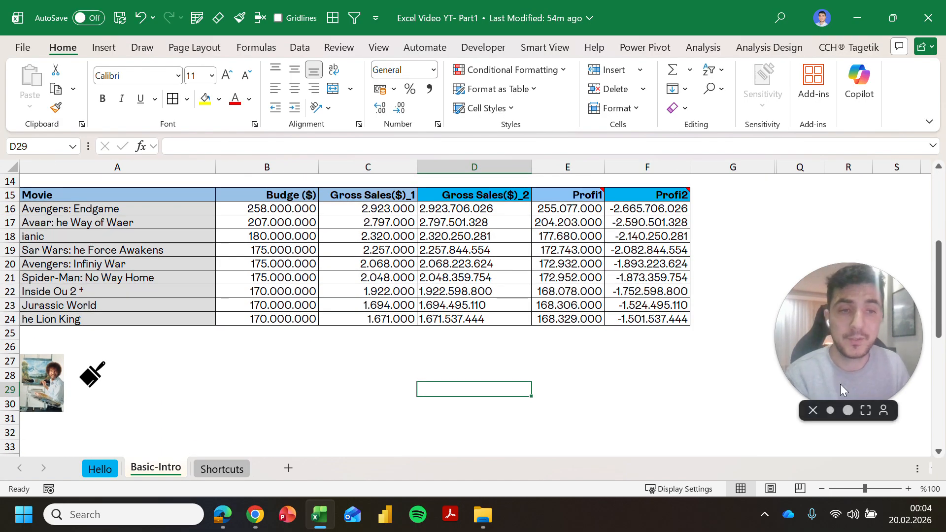
click(864, 411)
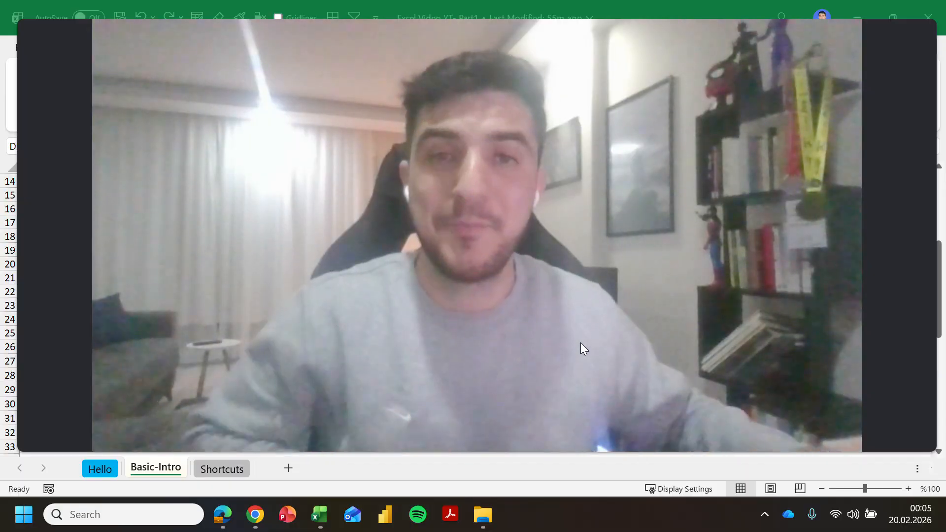
mouse_move(536, 435)
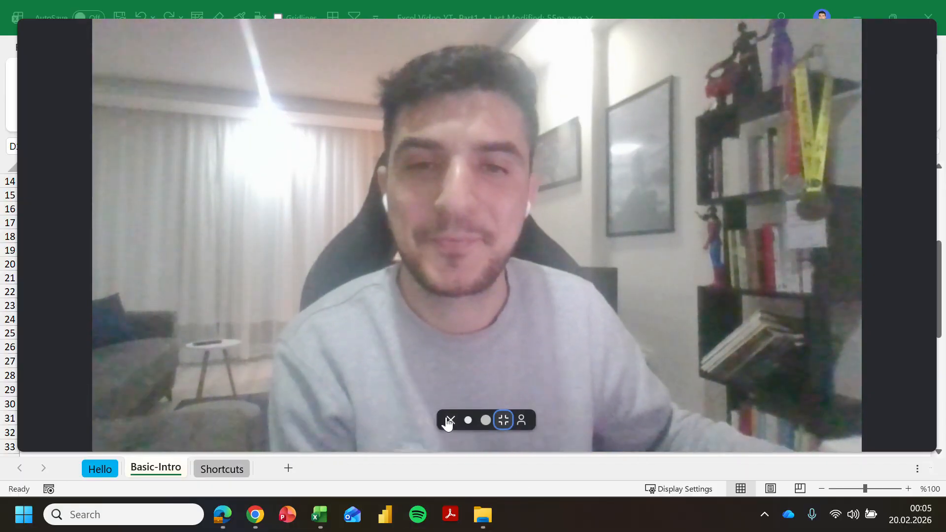